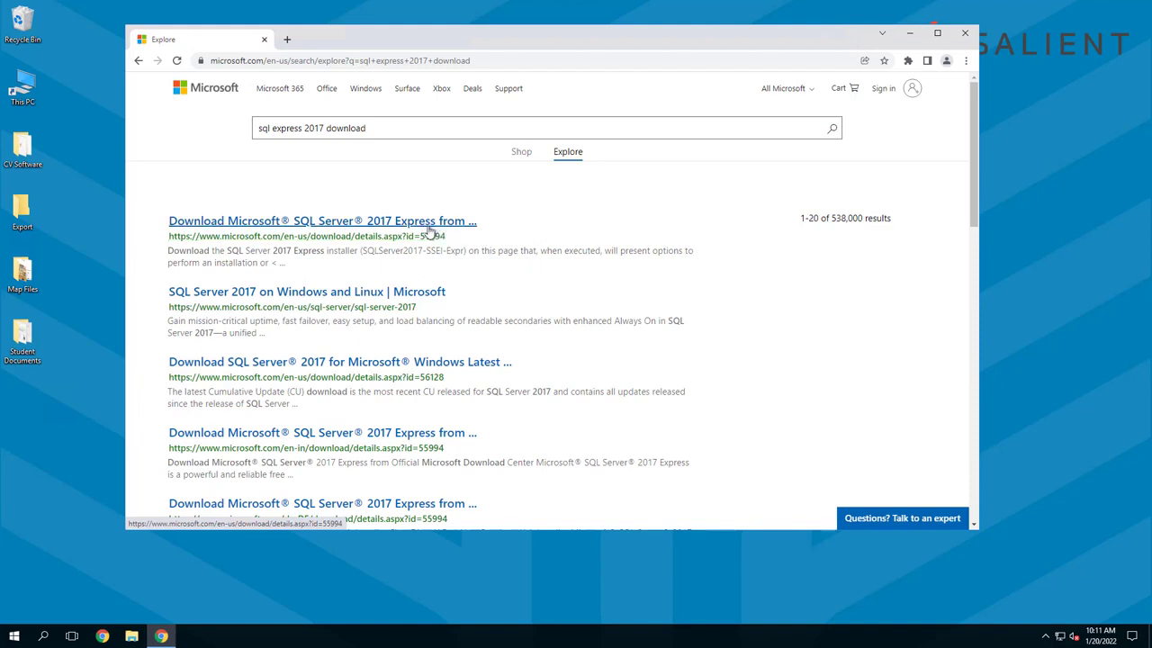
Download the English SQL Server 2017 Express installer from its Microsoft Download Center page
left_click(260, 223)
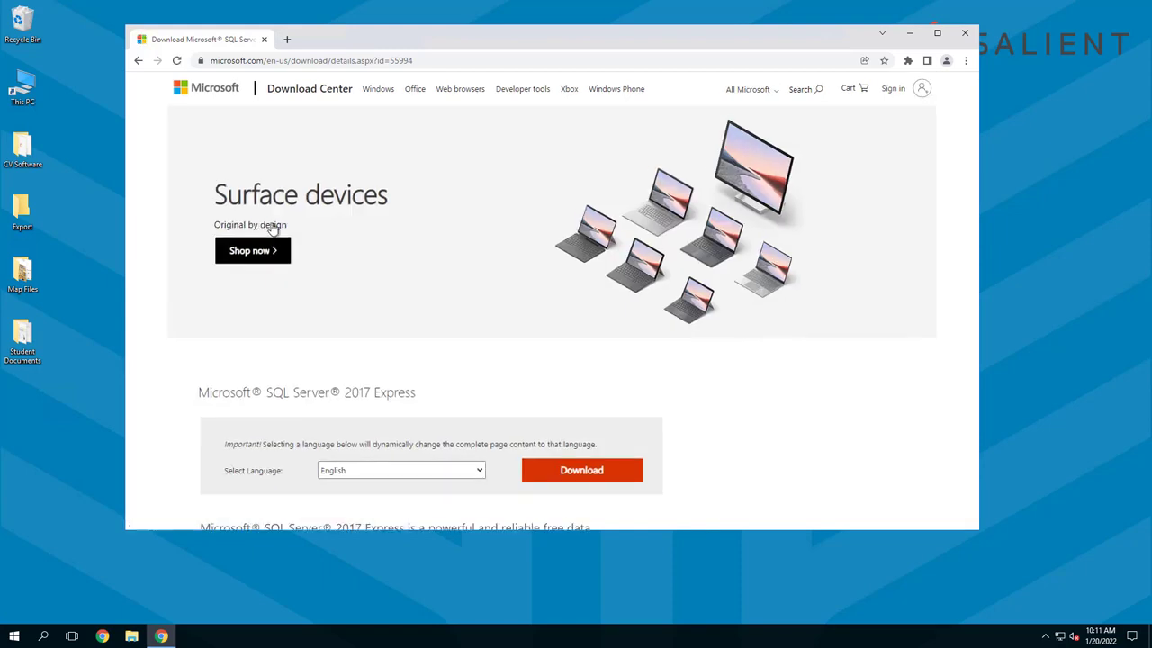
scroll(412, 267, "down", 1)
scroll(415, 272, "down", 1)
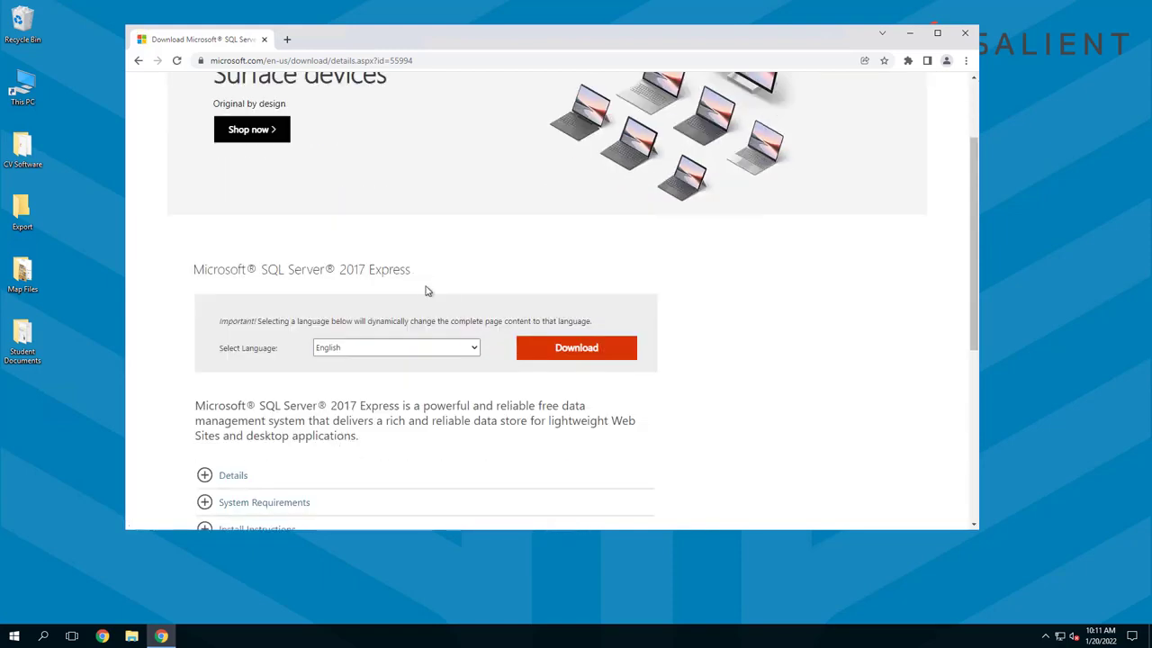
left_click(477, 352)
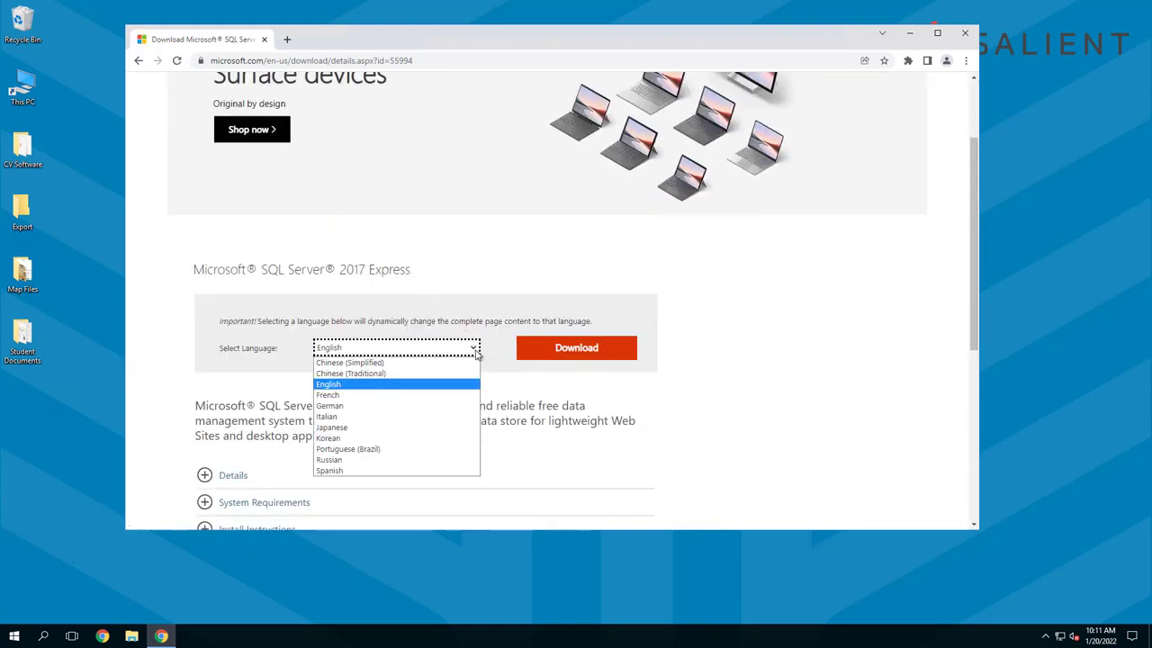
left_click(349, 388)
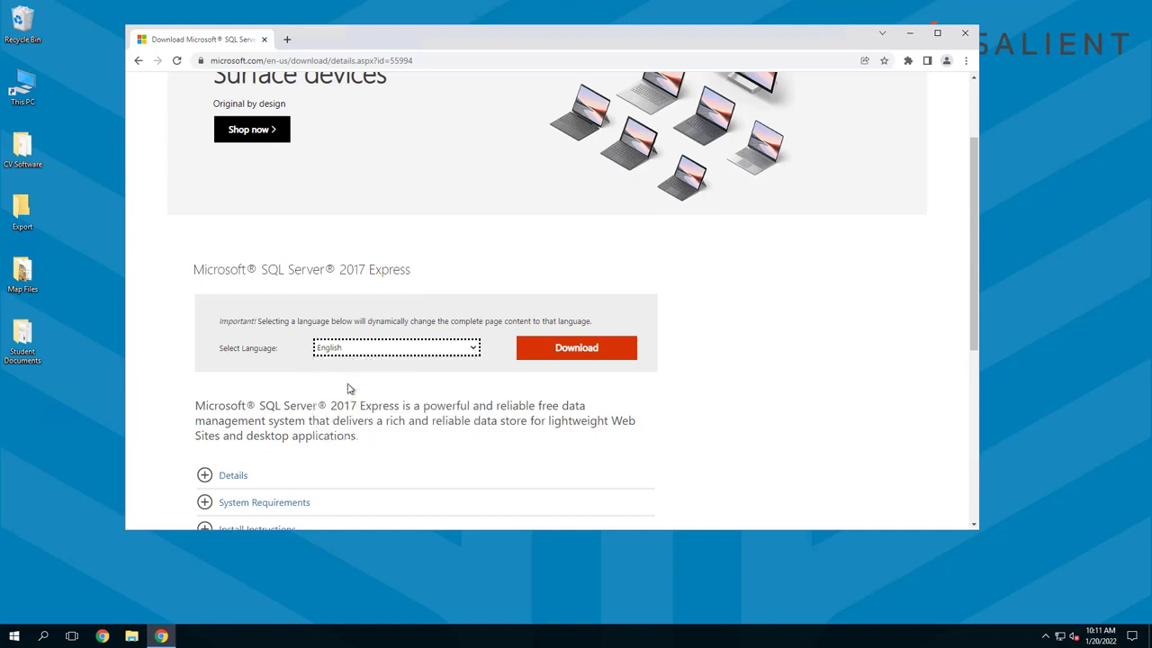
left_click(594, 353)
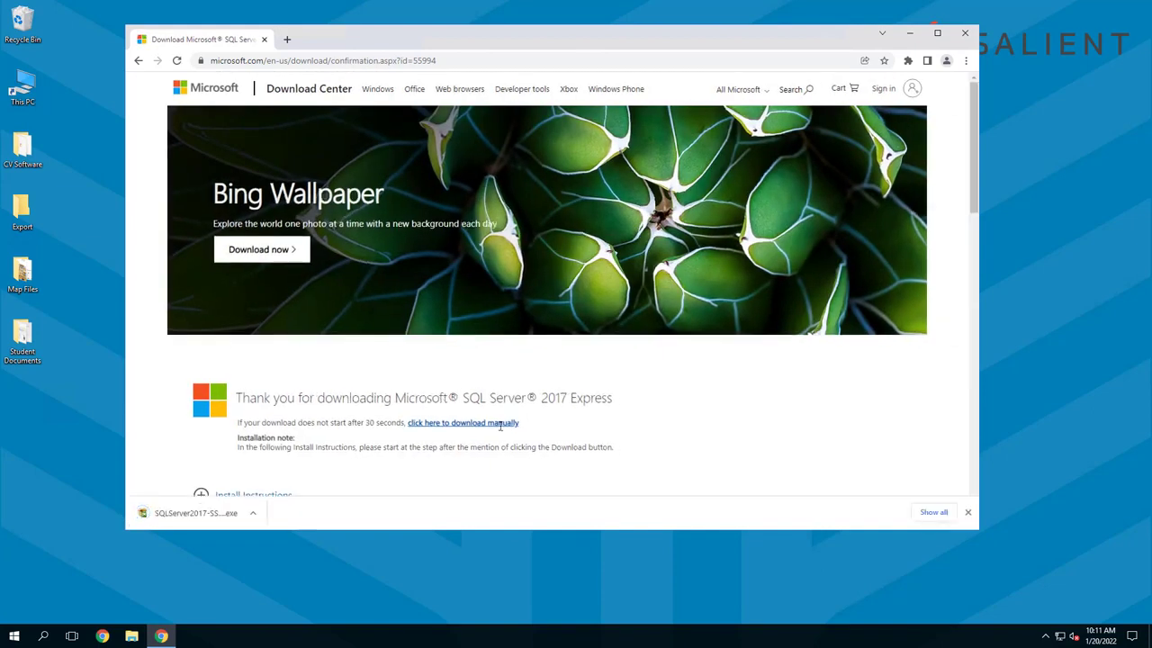
Run the downloaded SQLServer2017-SSEI-Expr.exe and download the English Express Core installation media to the Downloads folder
left_click(255, 514)
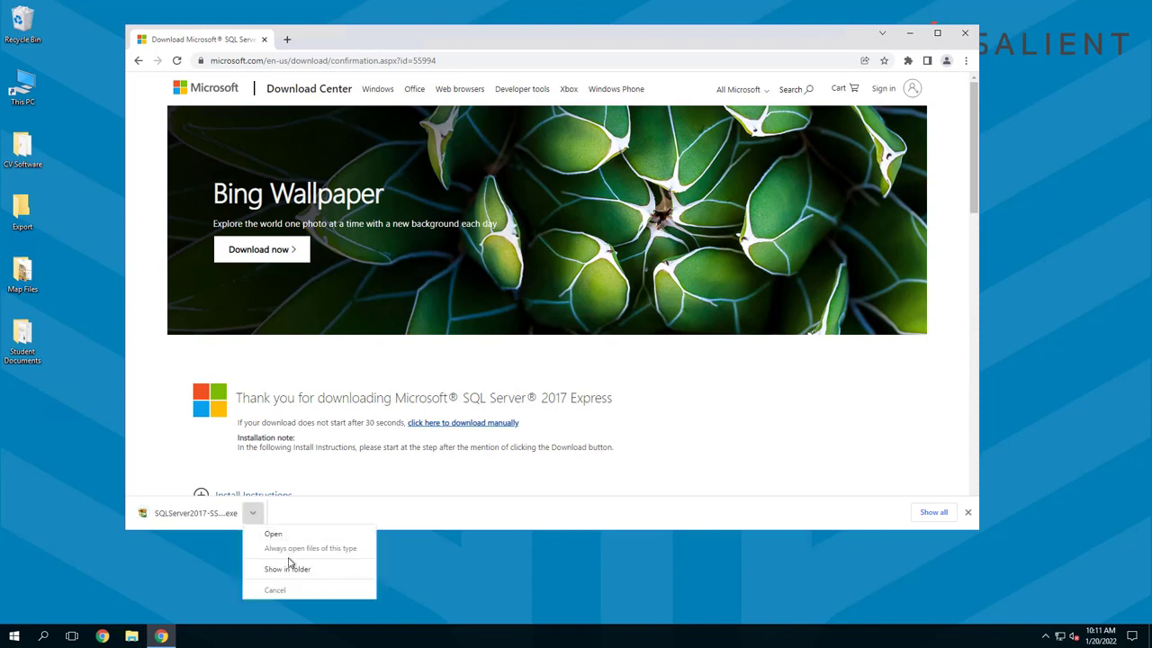
left_click(288, 569)
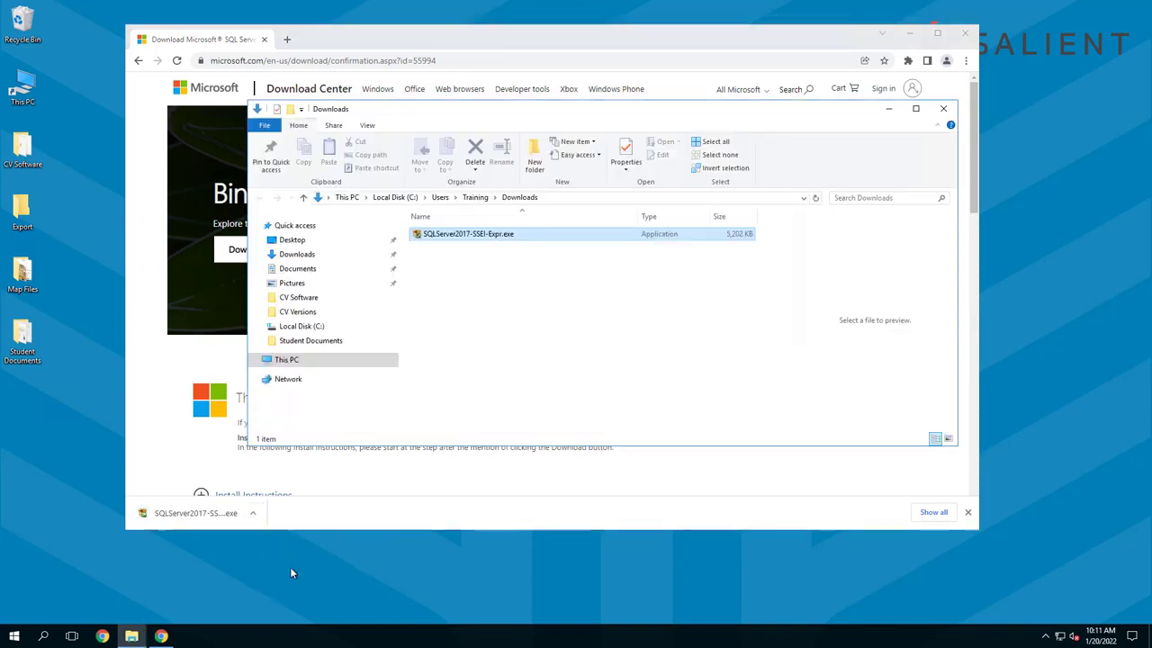
double_click(462, 234)
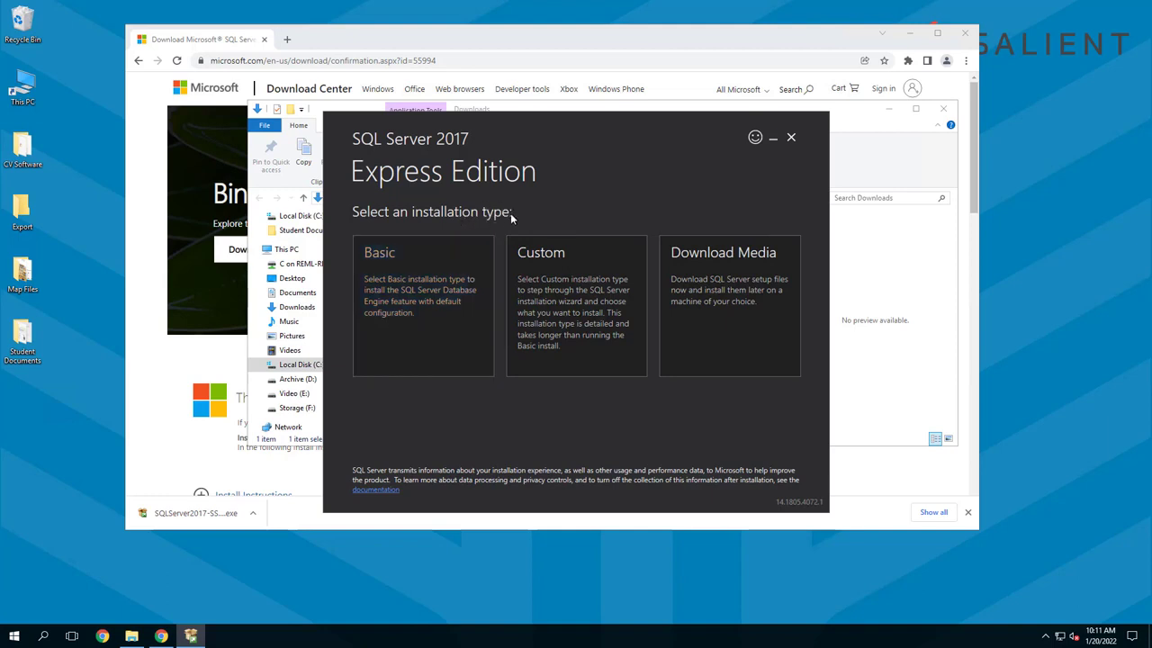
left_click(720, 335)
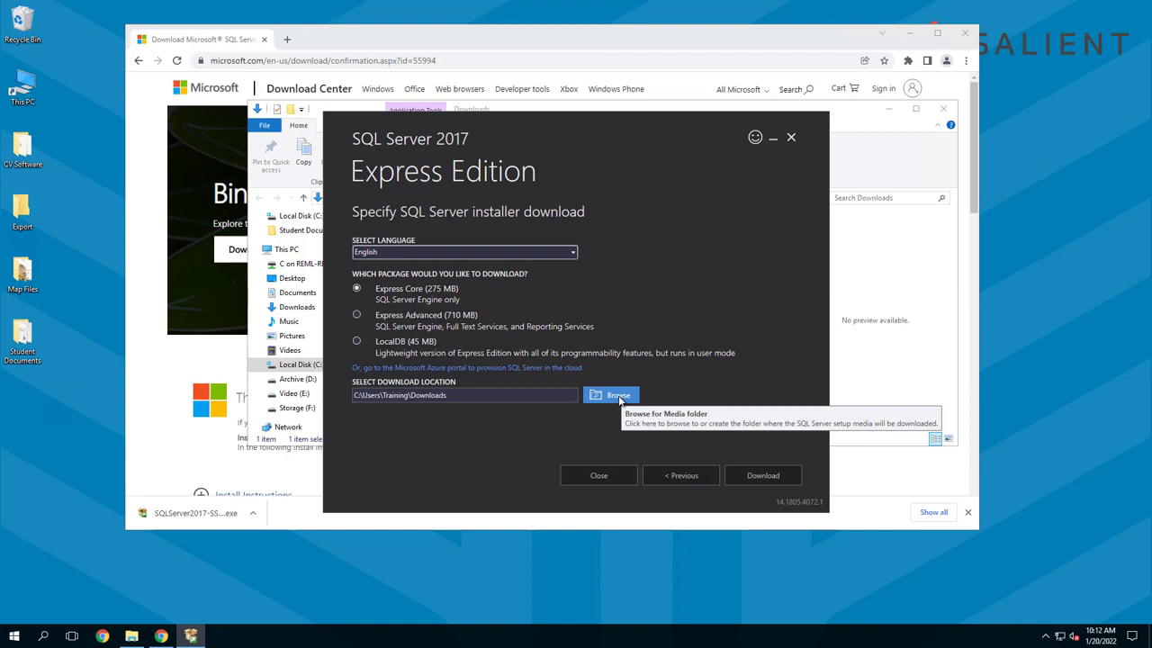
left_click(763, 477)
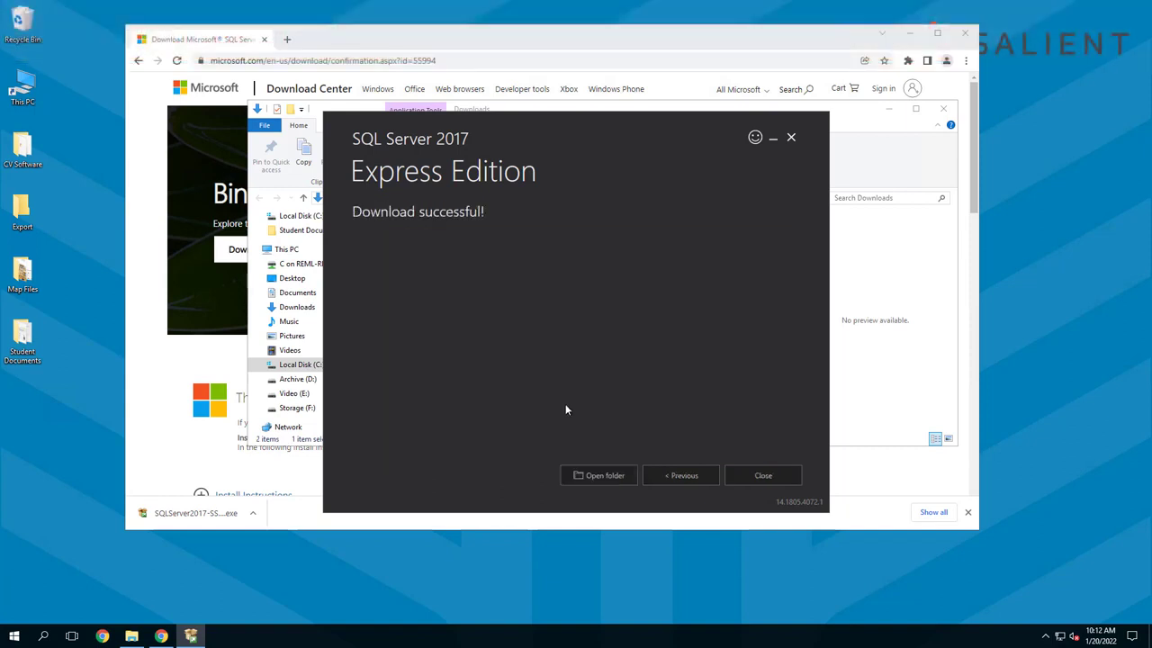
Run SQLEXPR_x64_ENU.exe from the download folder and extract its setup files to the SQL Express folder on drive C
left_click(592, 478)
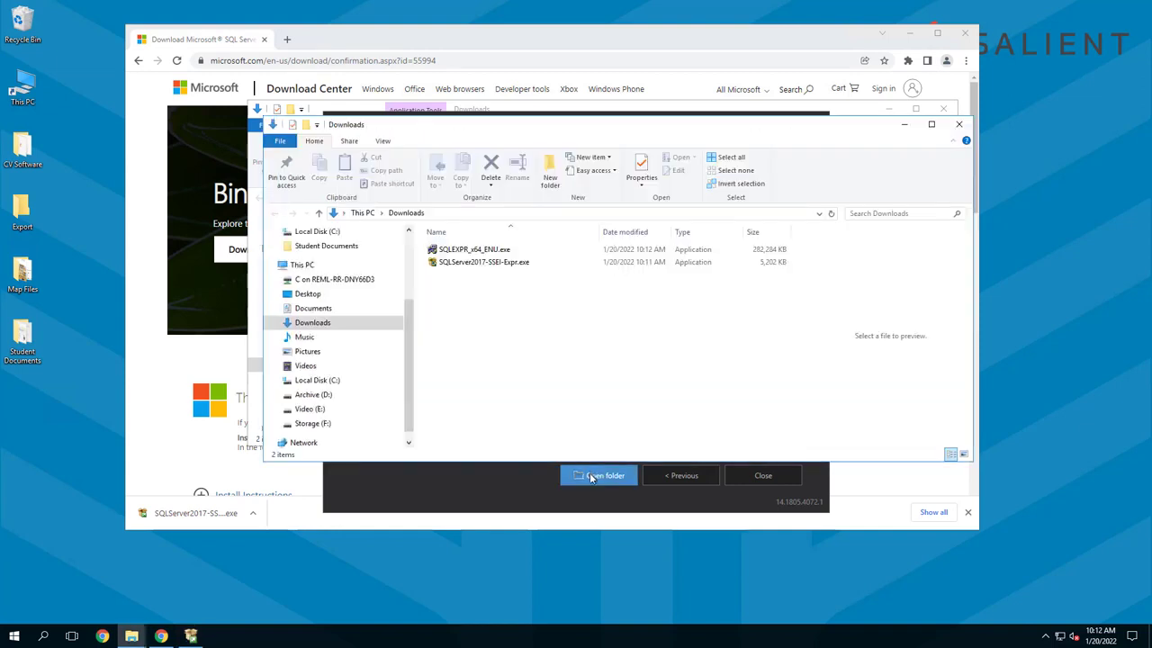
left_click(471, 253)
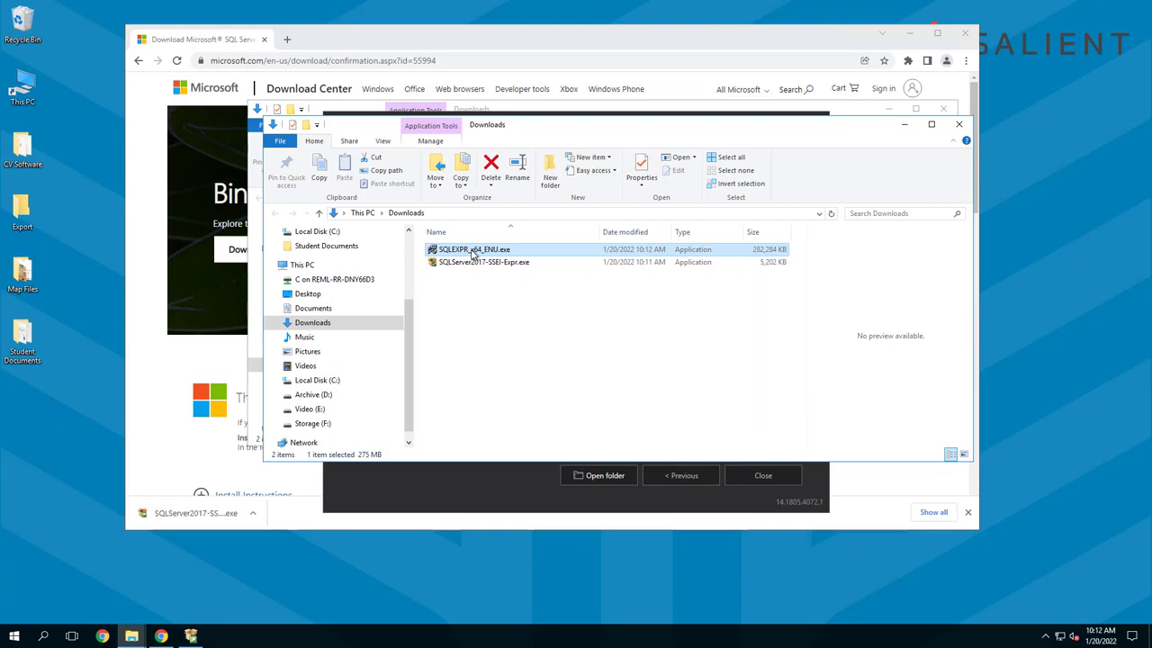
double_click(472, 252)
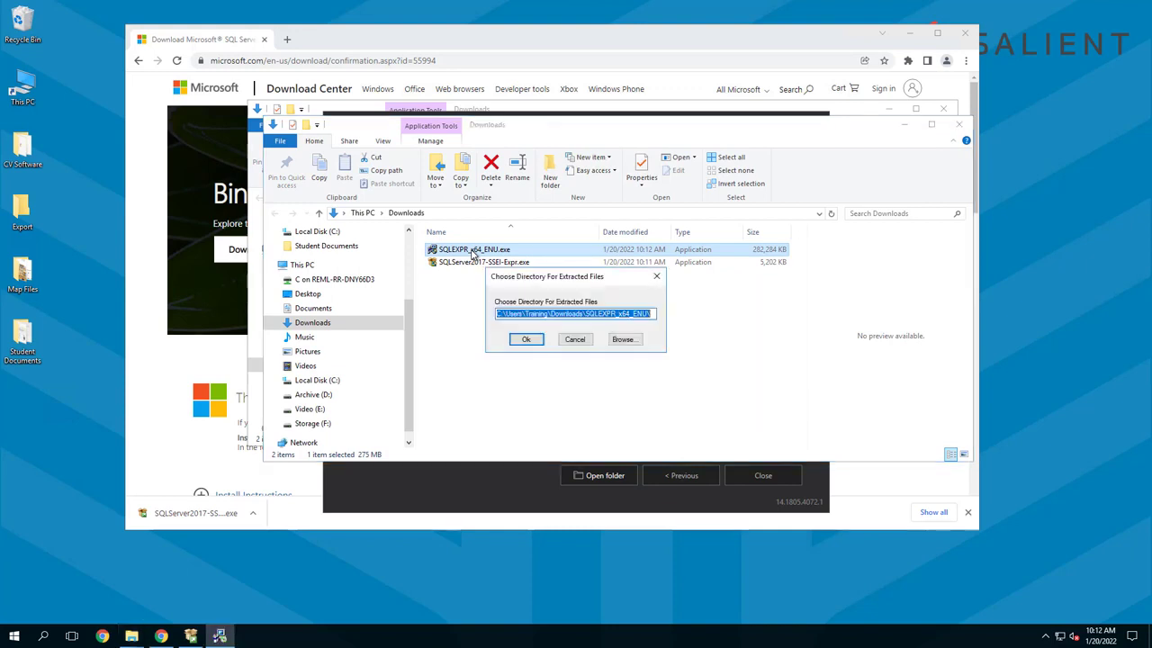
left_click(622, 340)
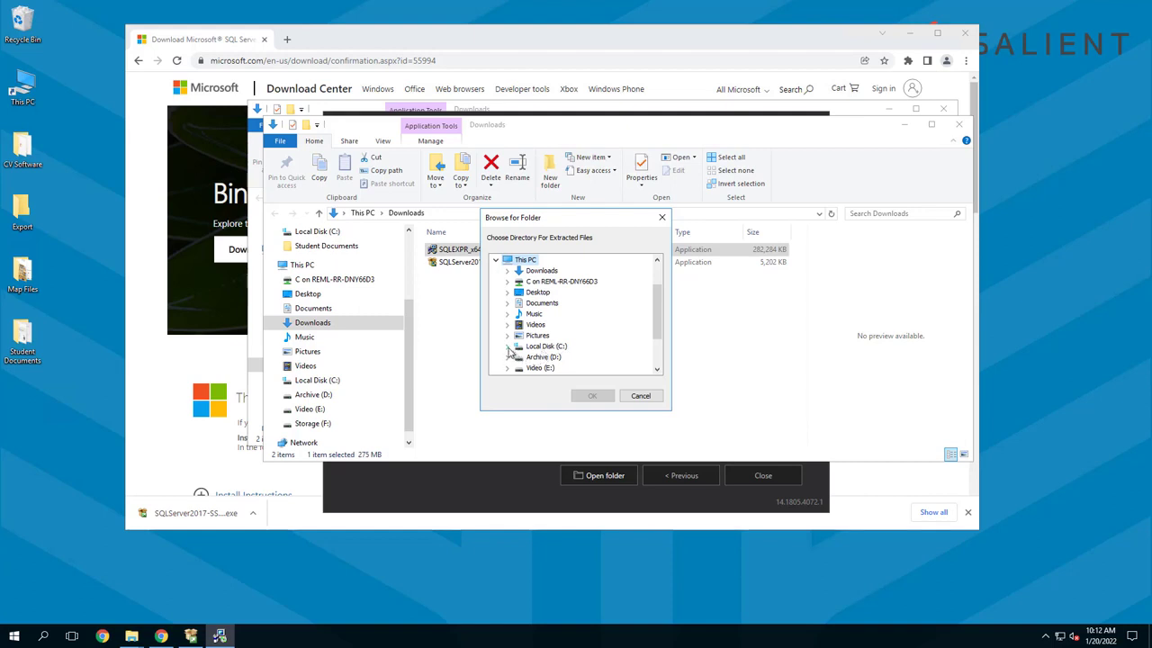
left_click(508, 347)
left_click(553, 347)
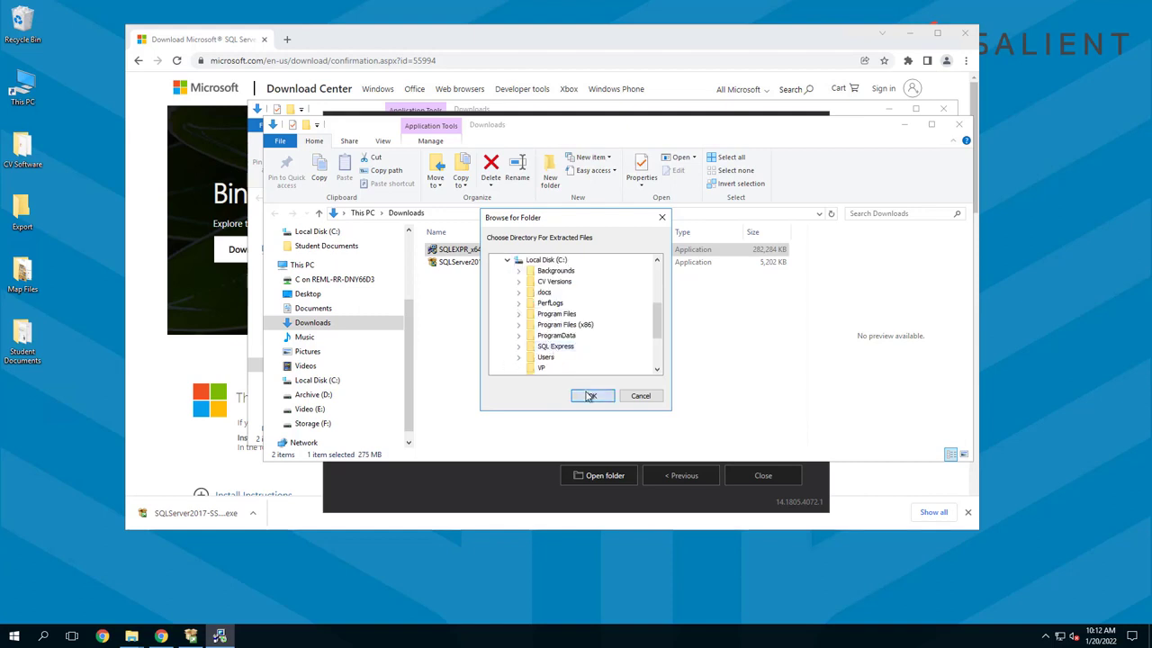
left_click(590, 395)
left_click(526, 339)
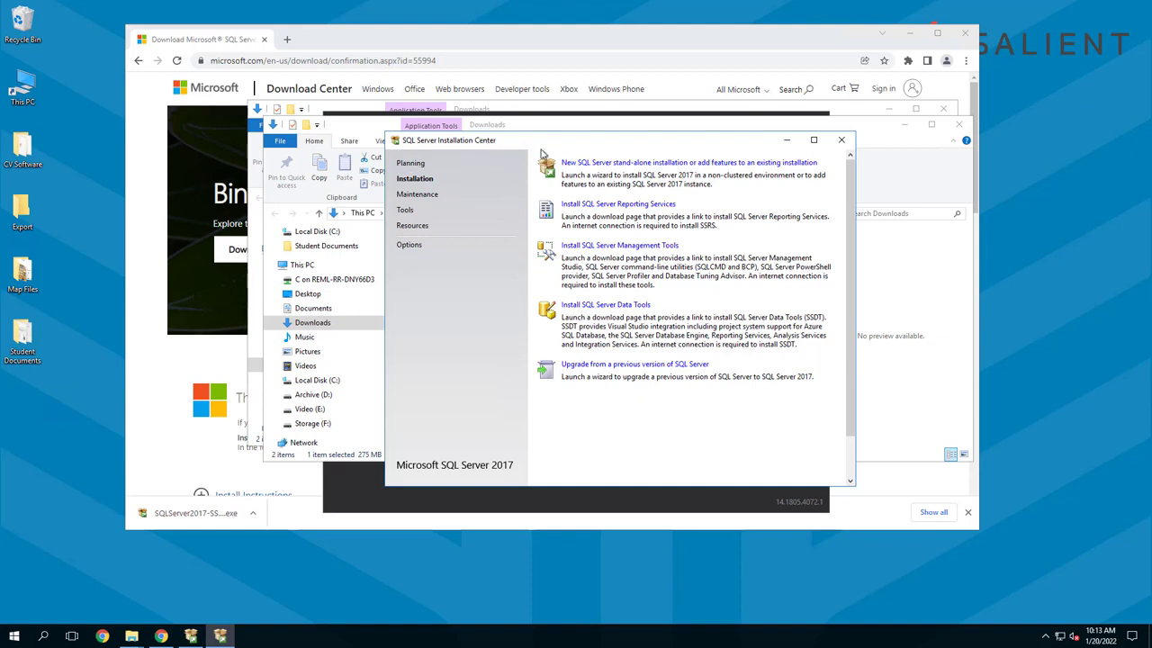
Start a new SQL Server stand-alone installation and review the detailed Global Rules results before continuing
left_click(682, 164)
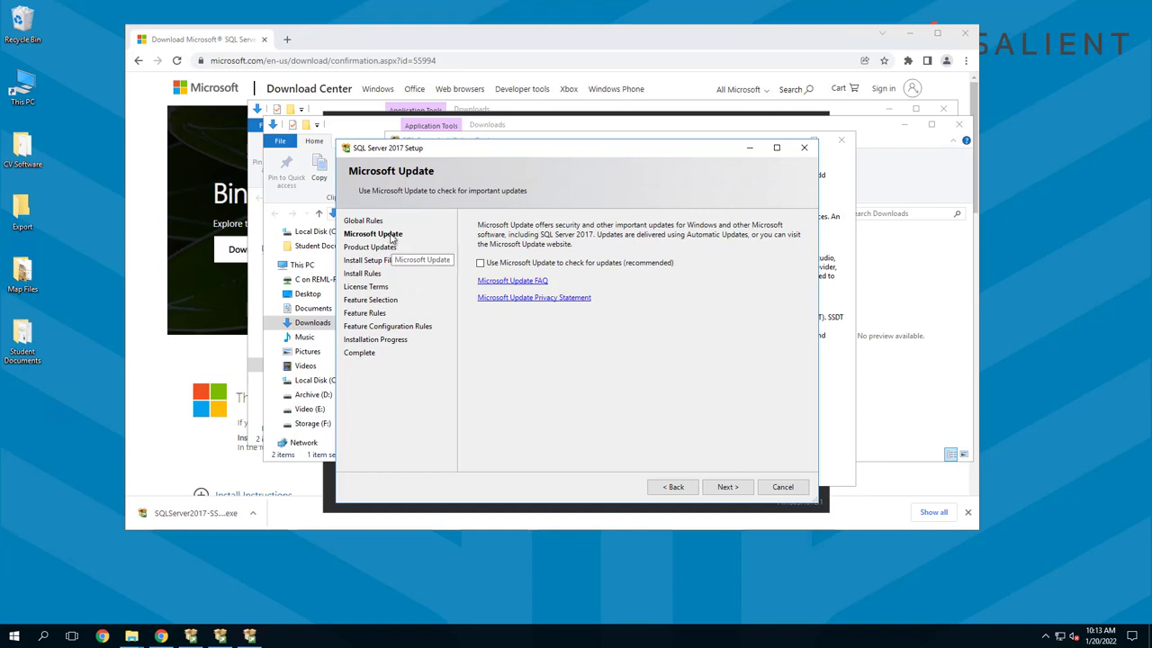
left_click(676, 488)
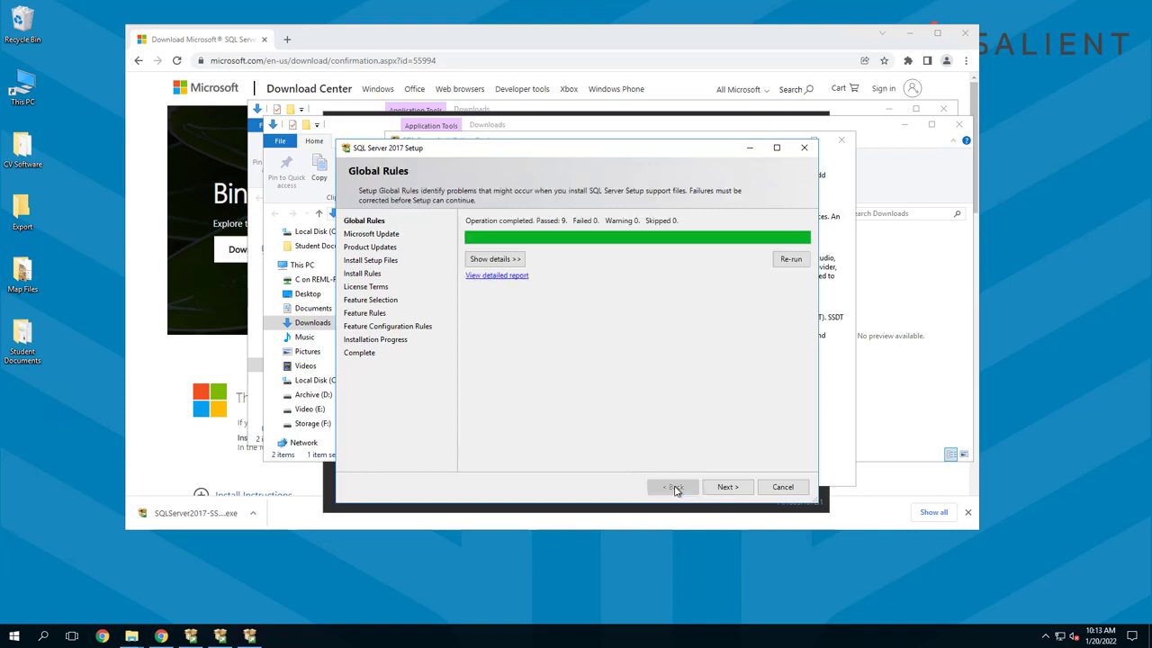
left_click(512, 261)
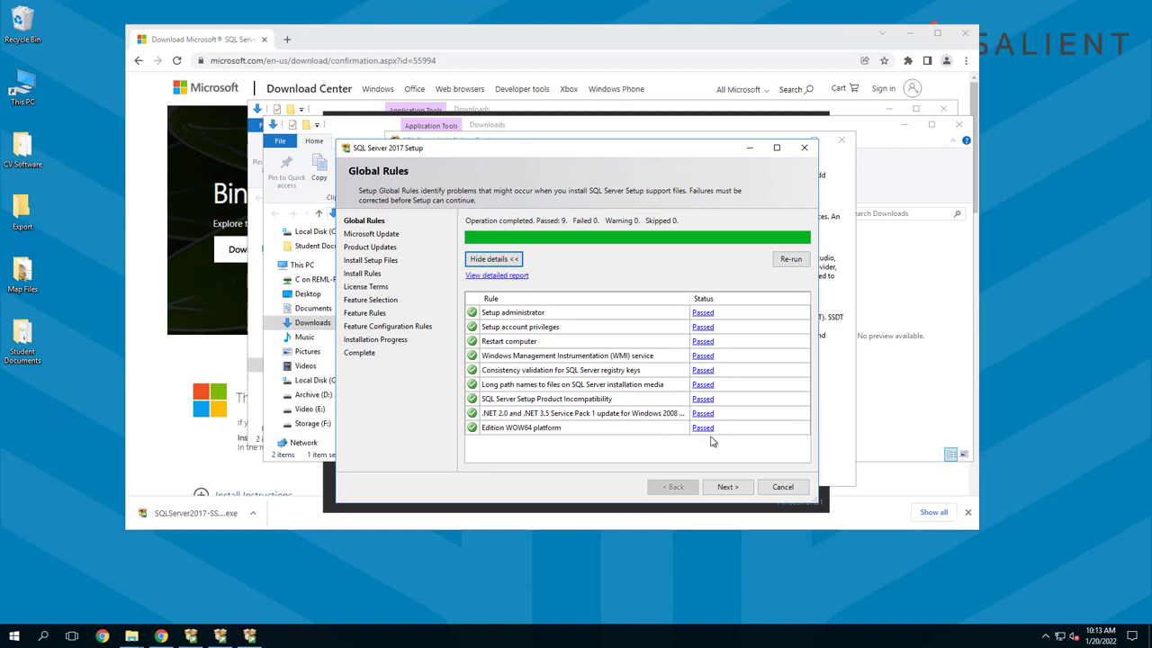
left_click(727, 486)
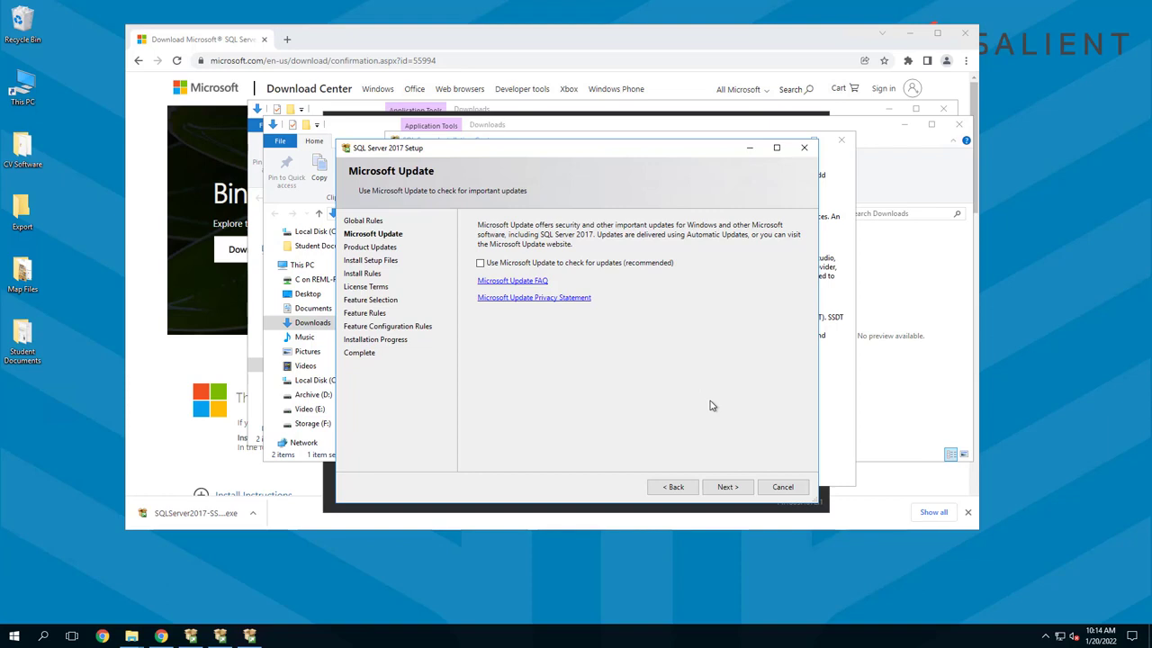
Continue without Microsoft Update checking, and review the Windows Firewall result in the Install Rules before proceeding to the license terms
left_click(727, 487)
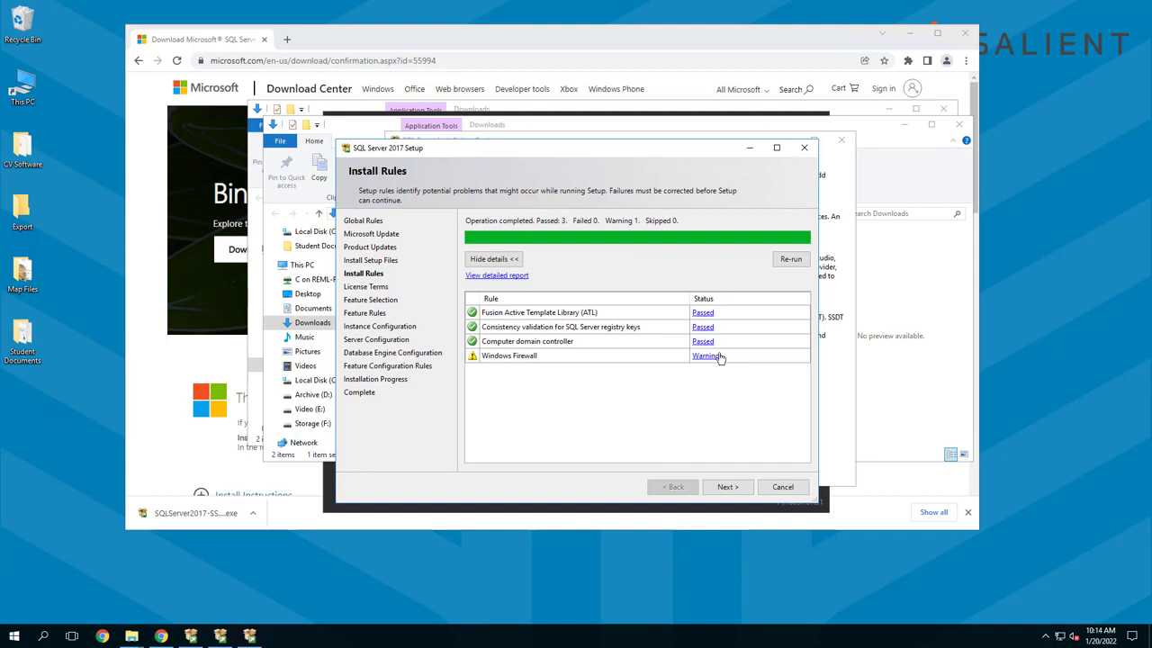
left_click(710, 357)
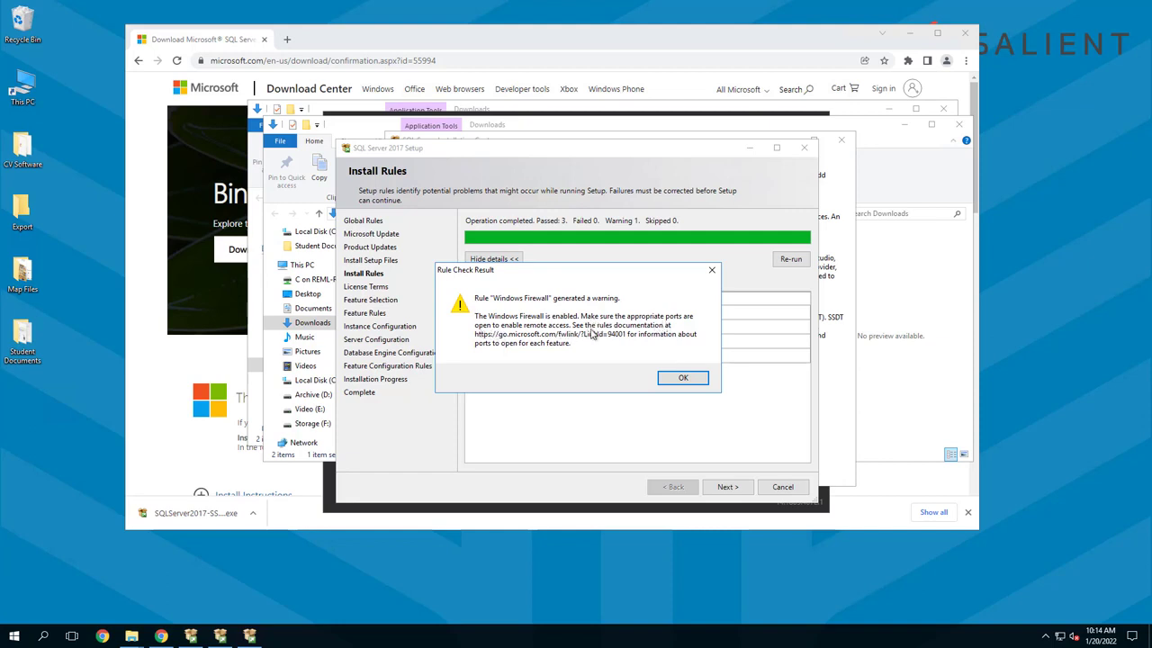
left_click(681, 379)
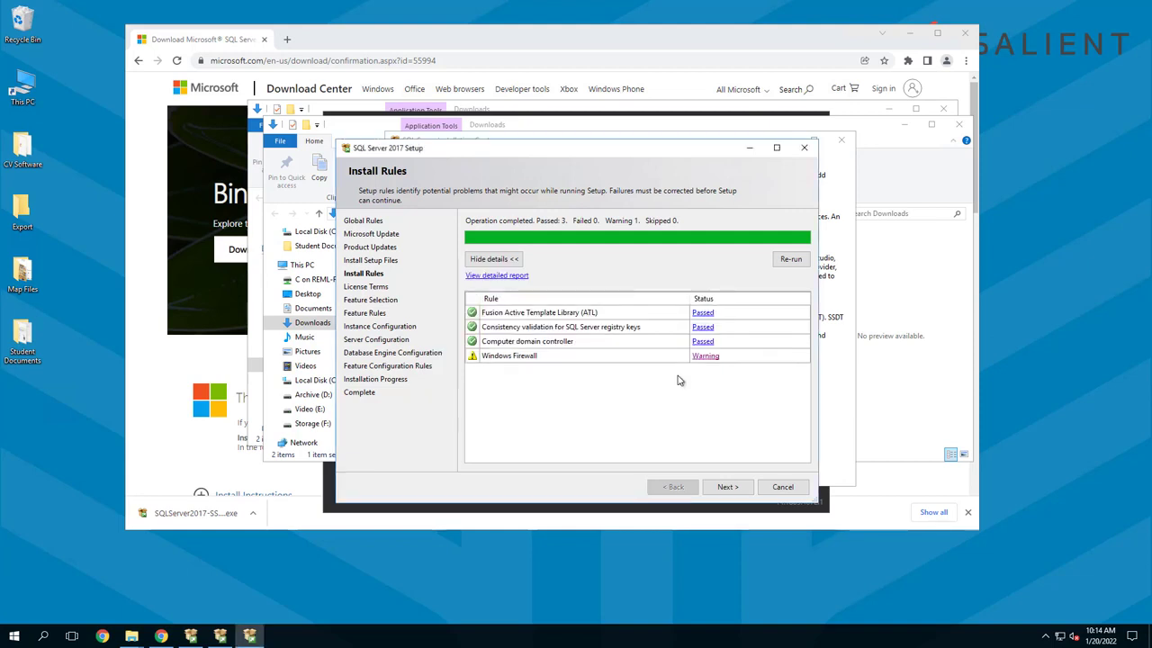
left_click(727, 487)
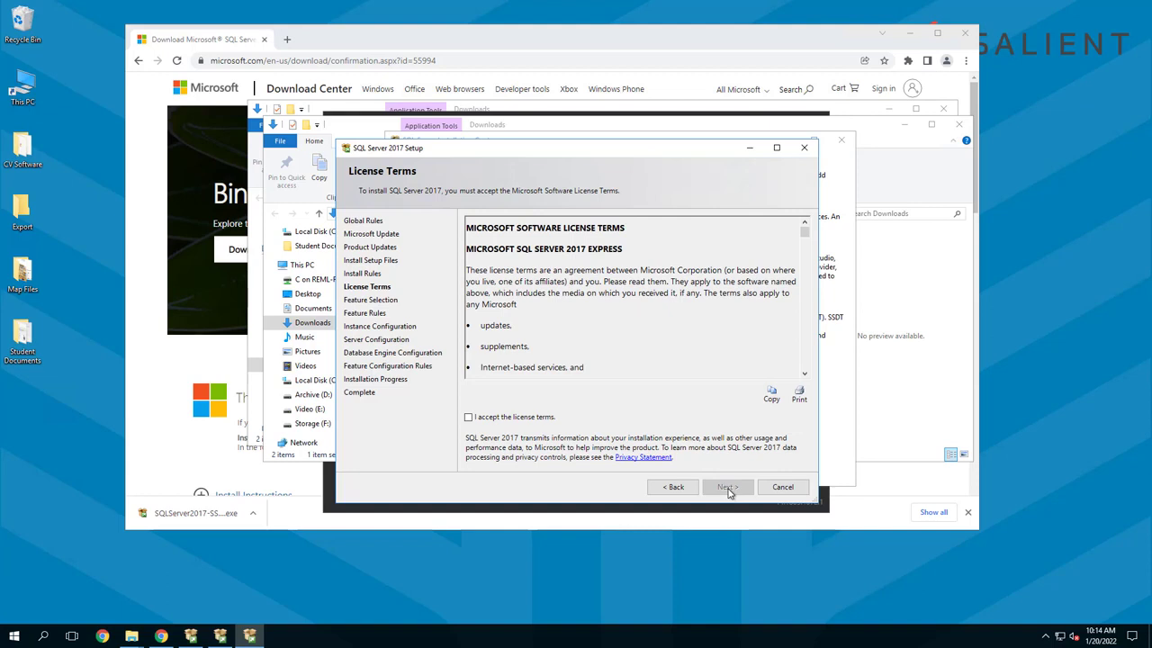
Accept the license terms and proceed with the default features and the named instance SQLExpress
left_click(469, 419)
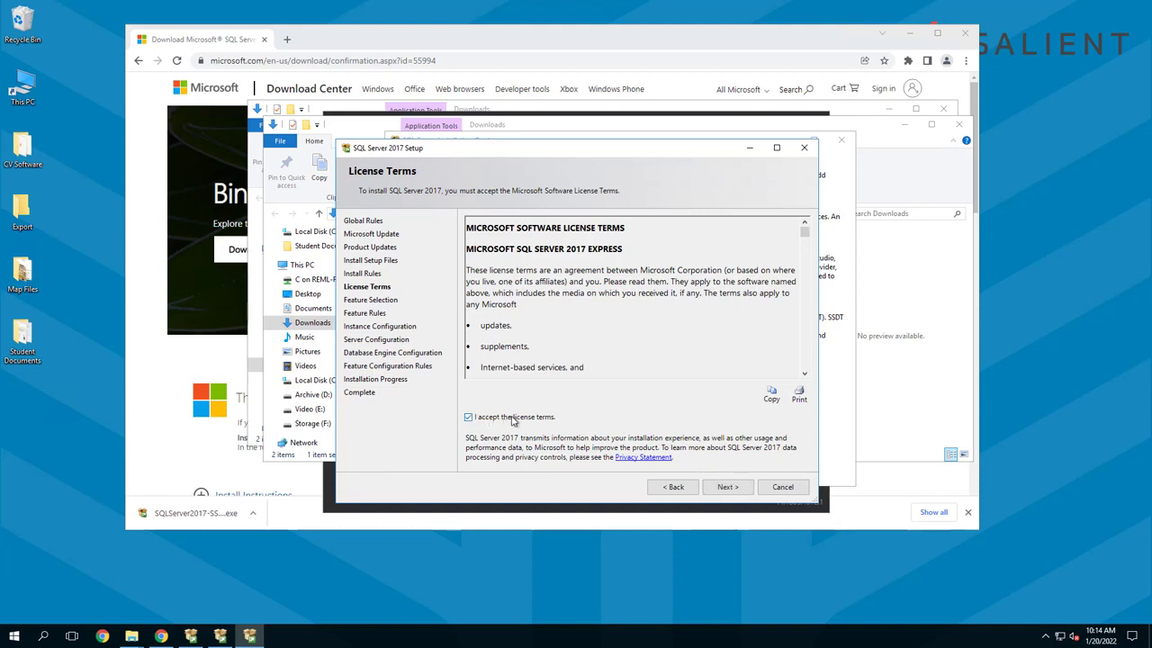
left_click(727, 486)
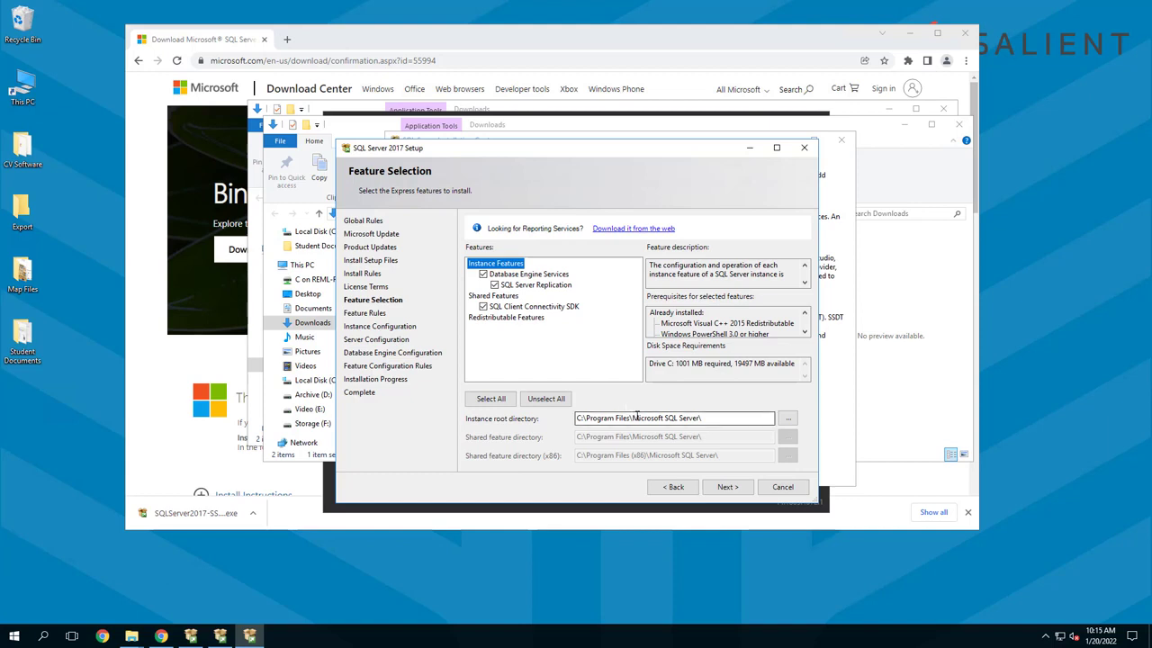
left_click(725, 487)
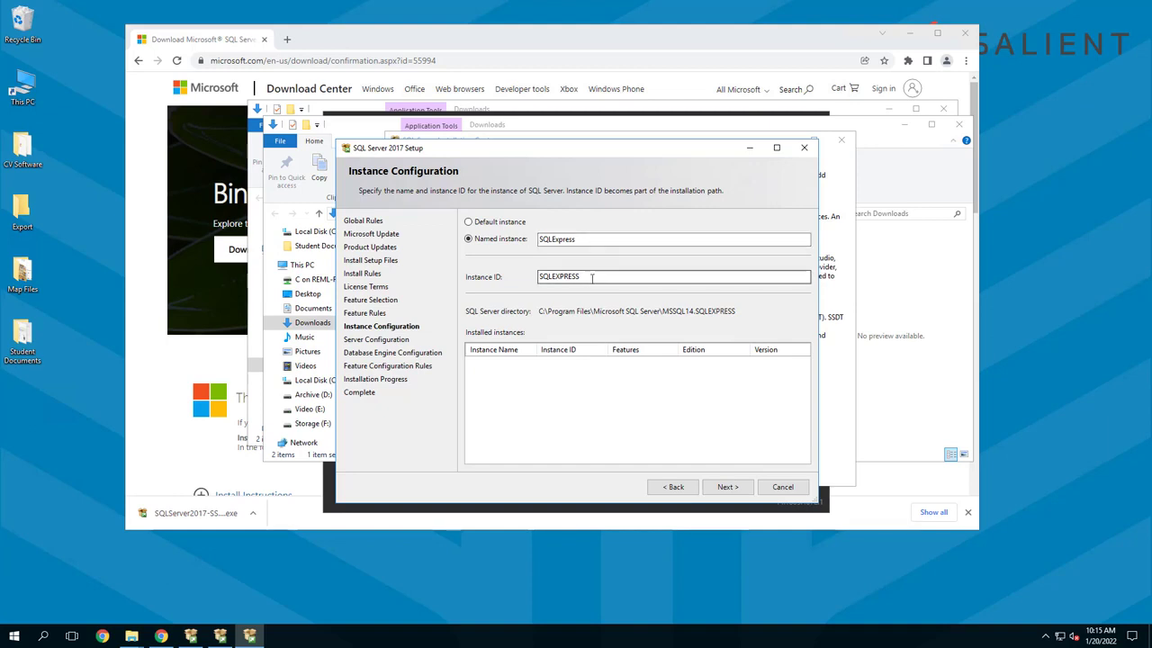
left_click(723, 488)
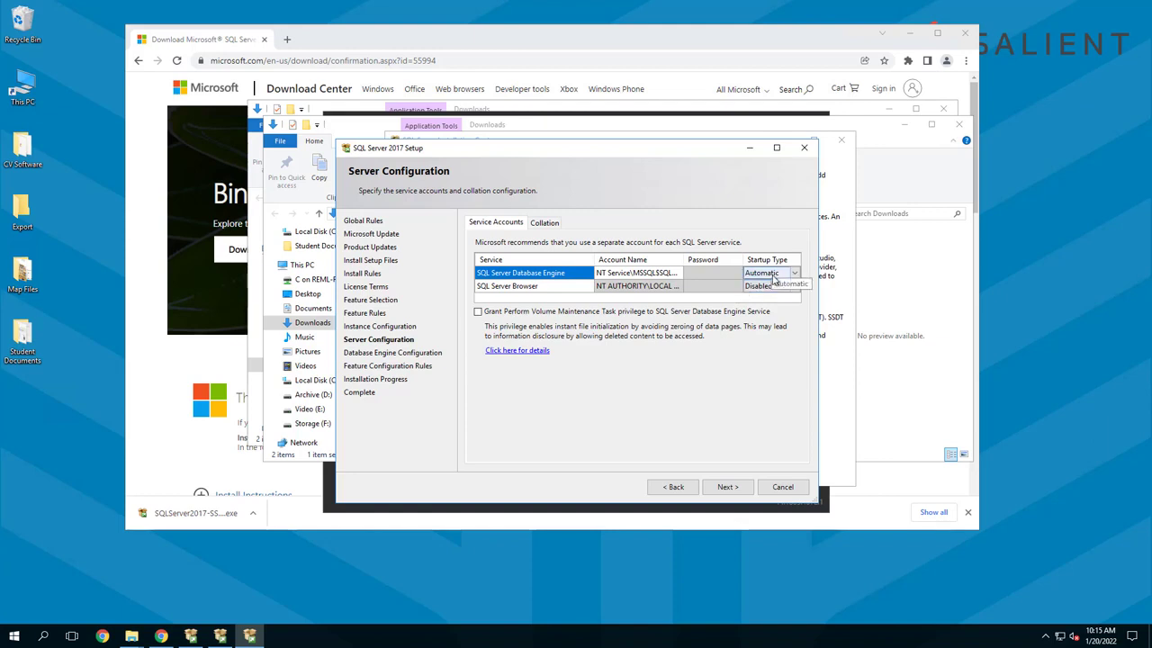
Set the SQL Server Browser service's startup type to Automatic and continue to the Database Engine Configuration
left_click(796, 292)
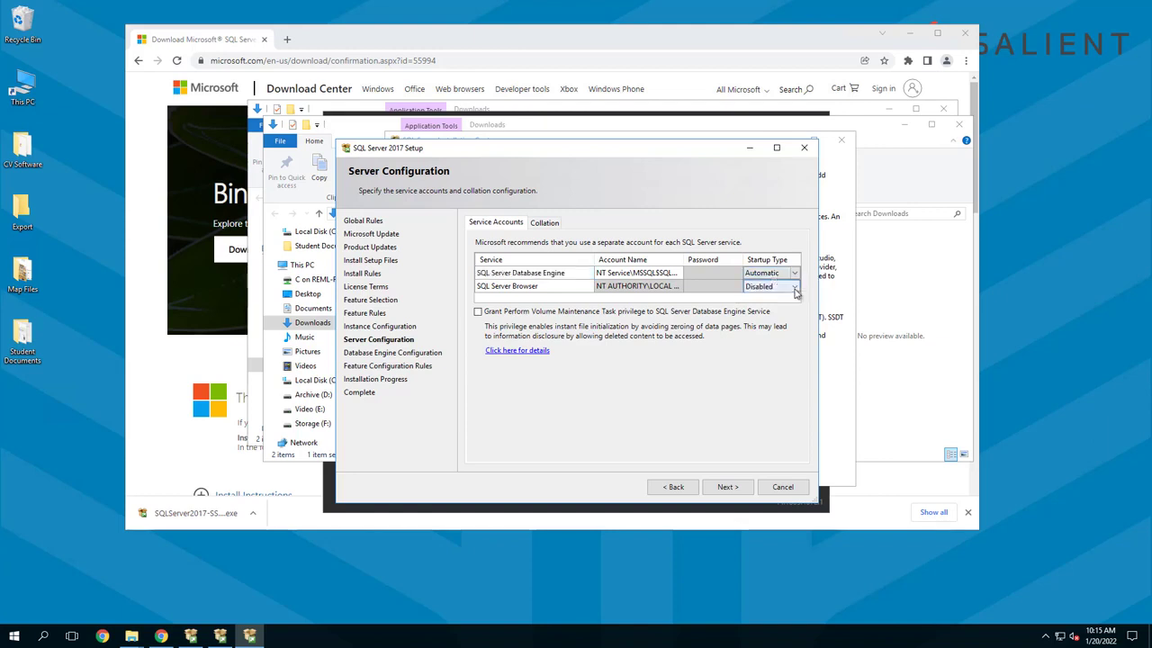
left_click(796, 288)
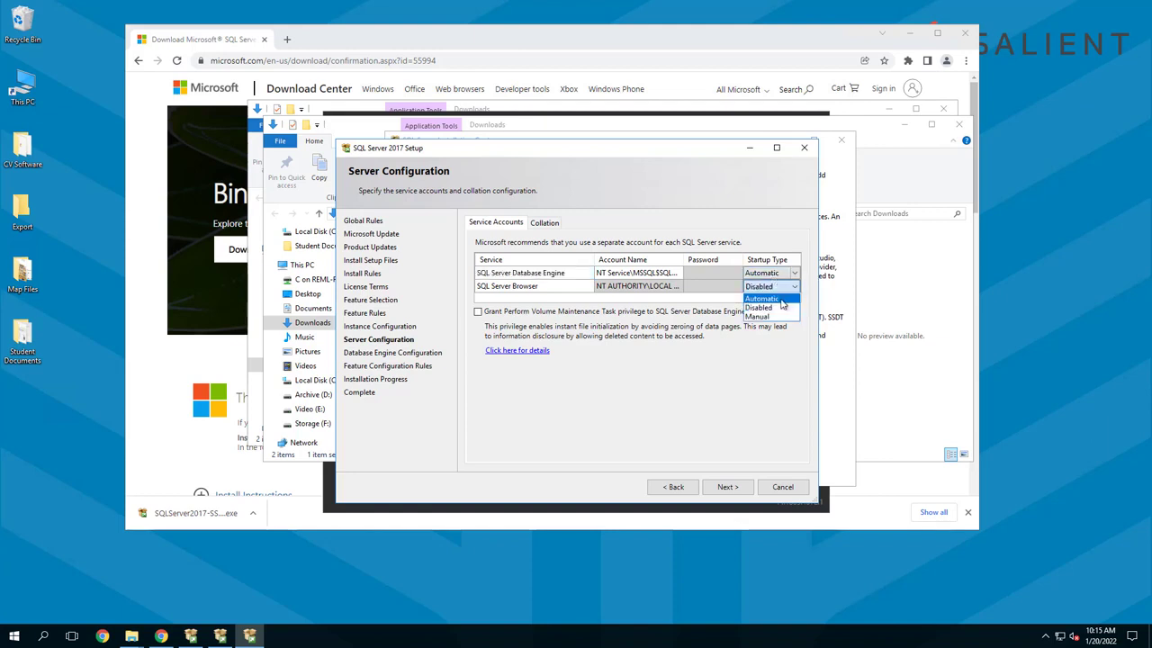
left_click(780, 300)
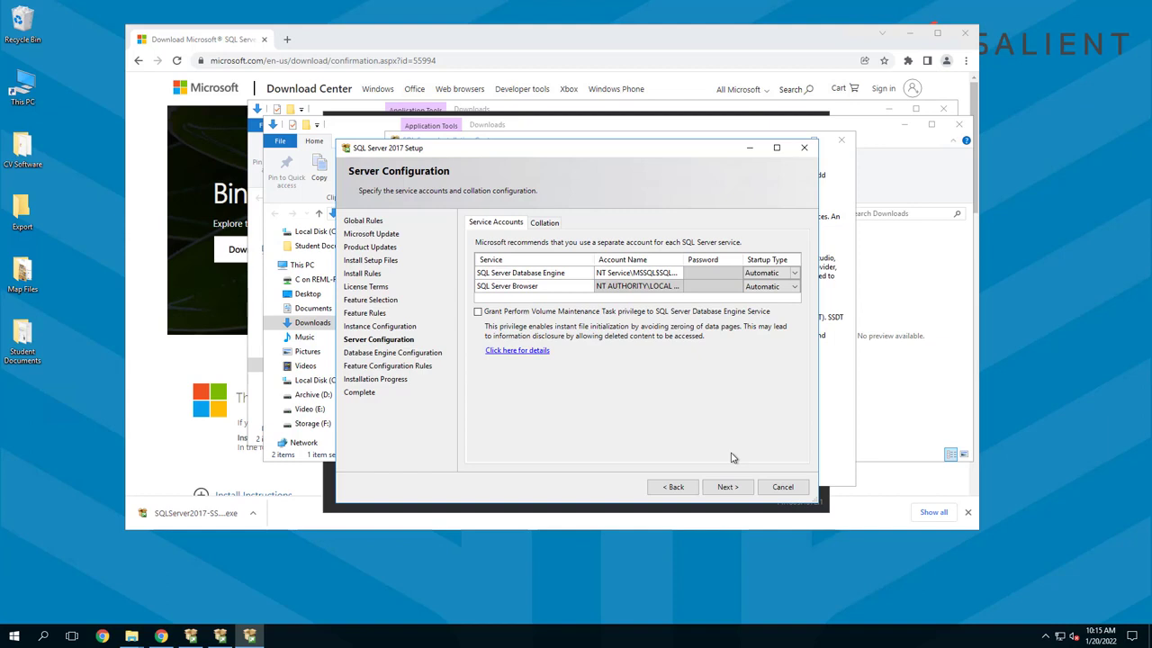
left_click(729, 487)
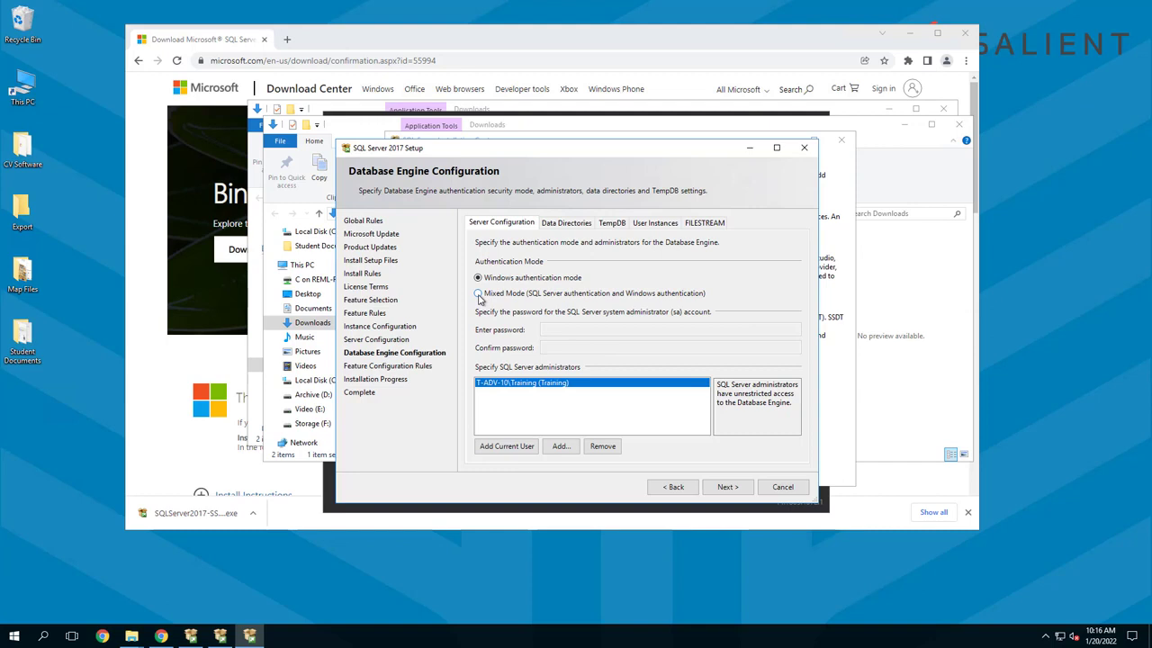
Choose Mixed Mode authentication, enter and confirm the SQL Server system administrator (sa) password, and proceed with the installation
left_click(479, 294)
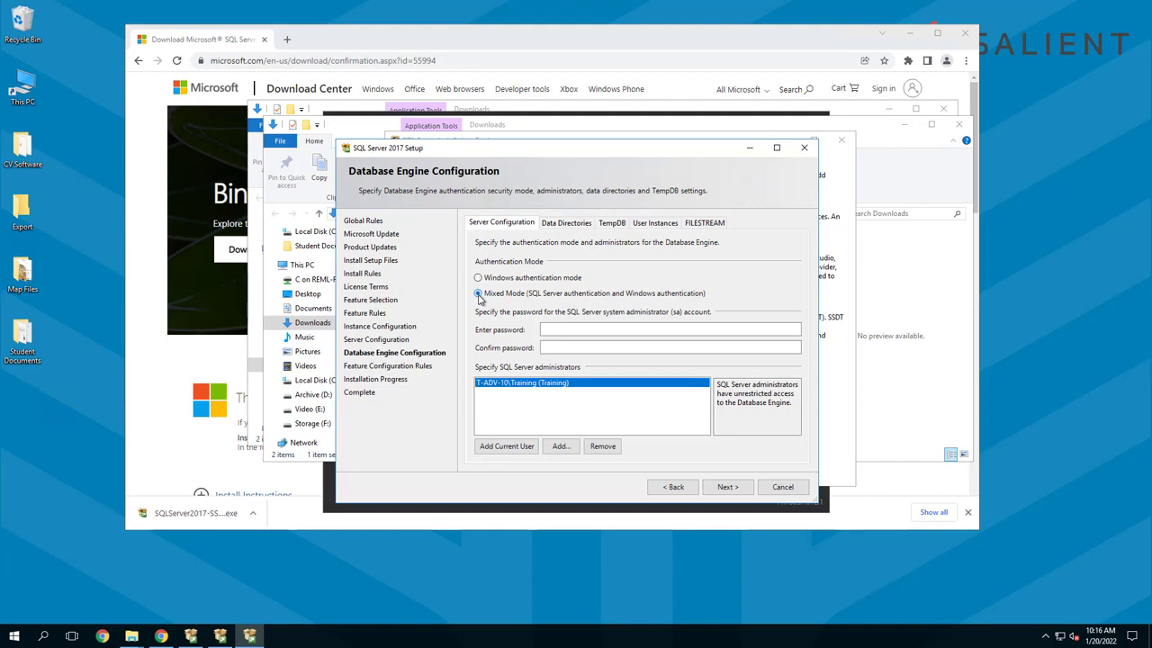
left_click(547, 328)
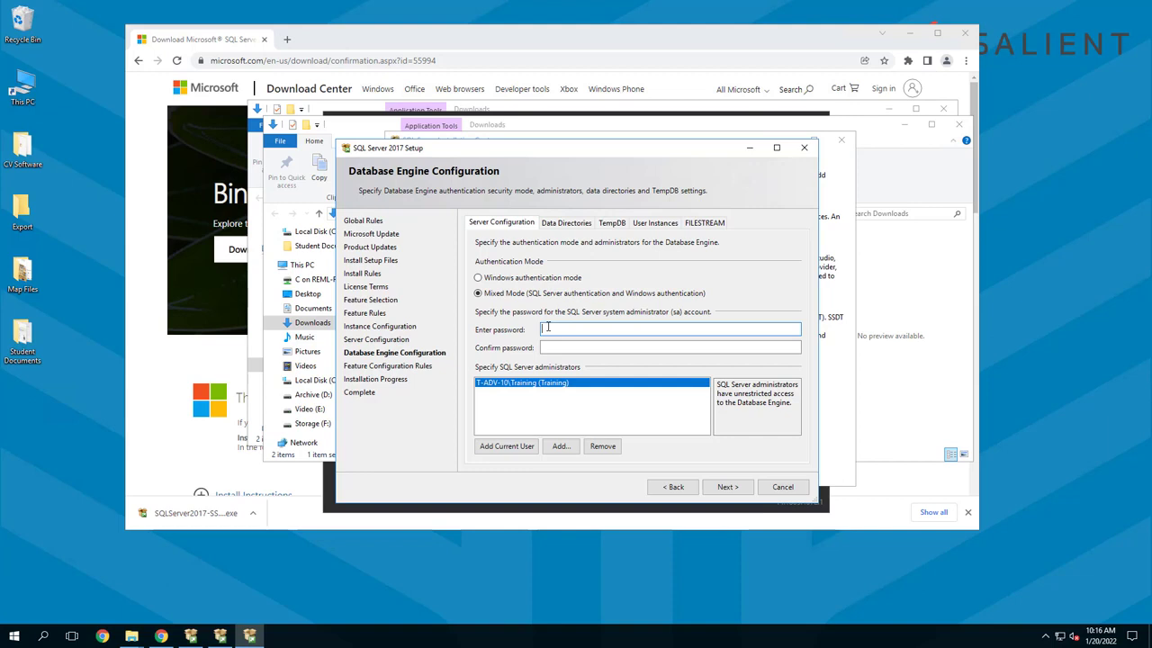
type("•••••••••••")
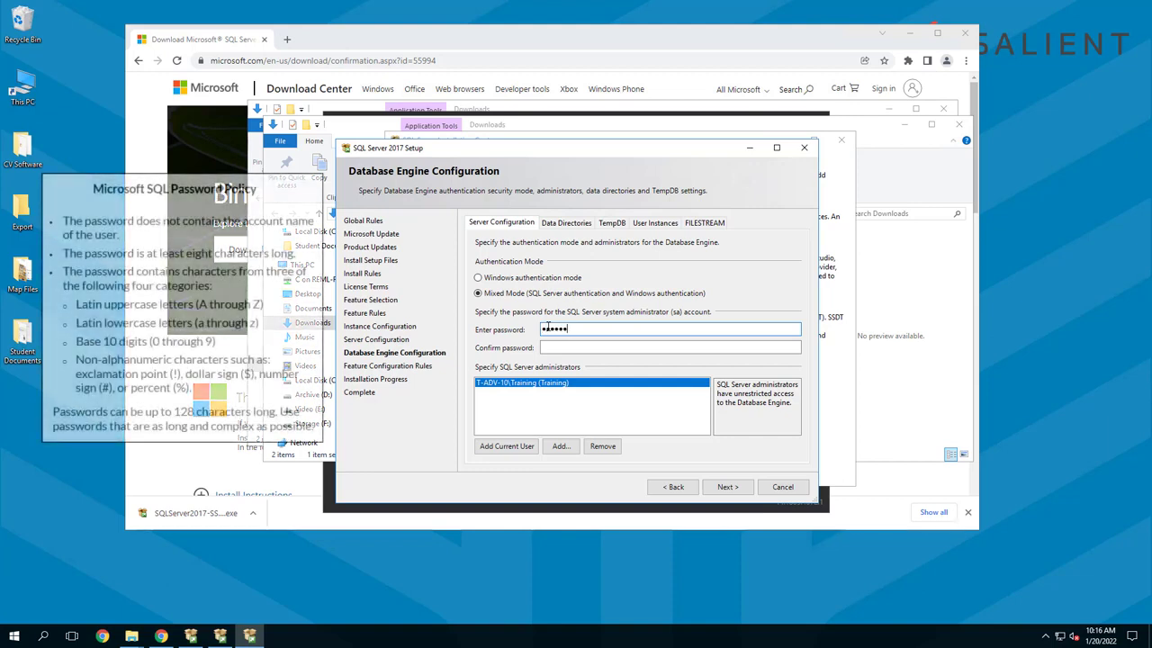
key("Tab")
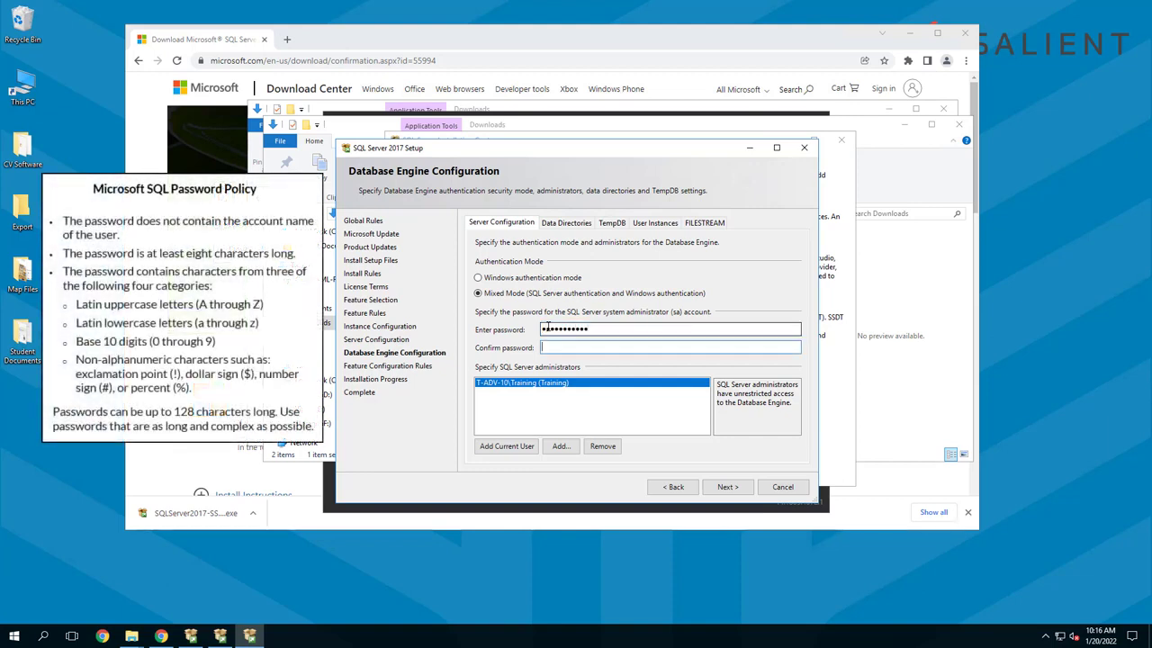
type("•••••••••••")
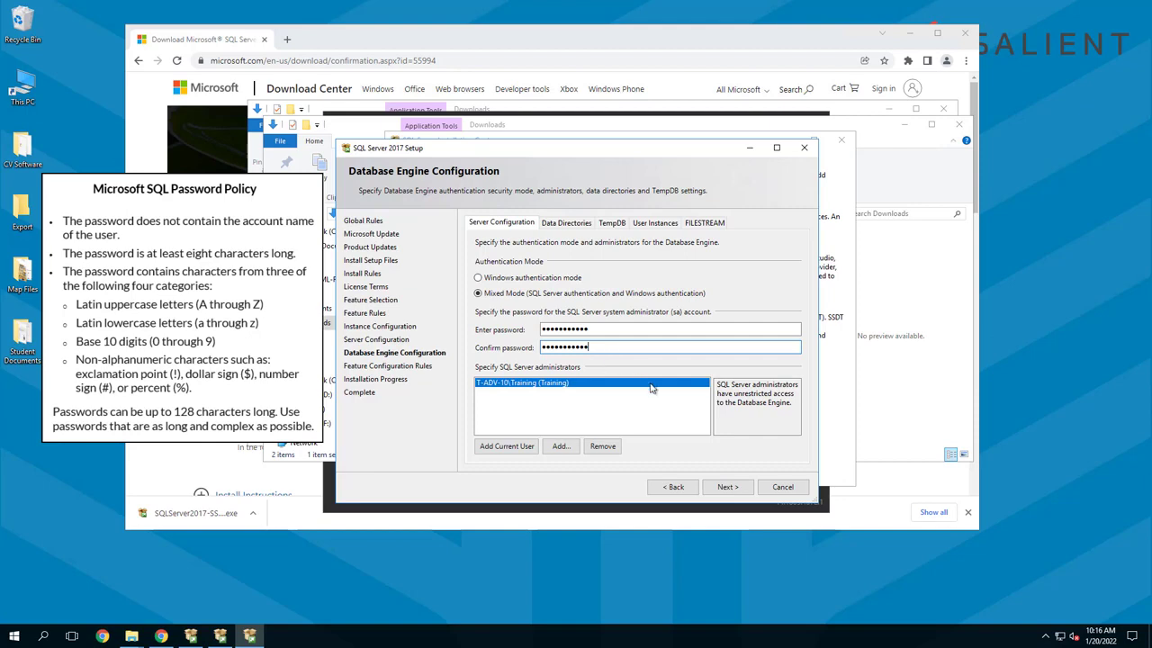
left_click(719, 488)
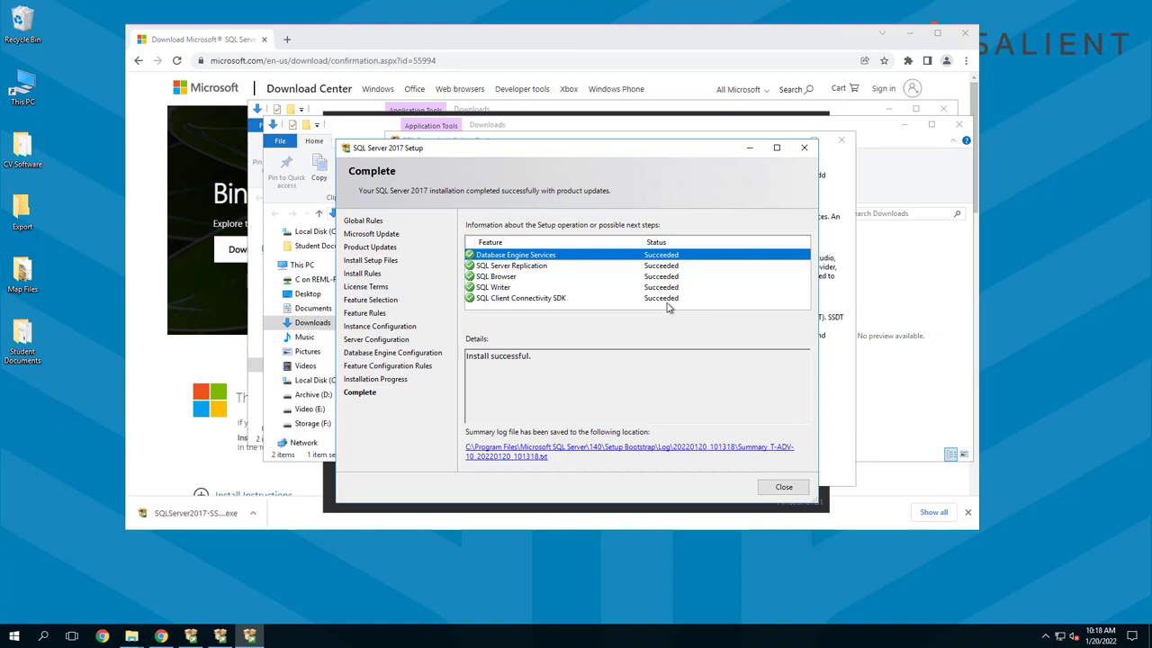
Close the completed SQL Server 2017 setup, the Installation Center, the Express Edition downloader, the Downloads folder windows and the browser
left_click(784, 487)
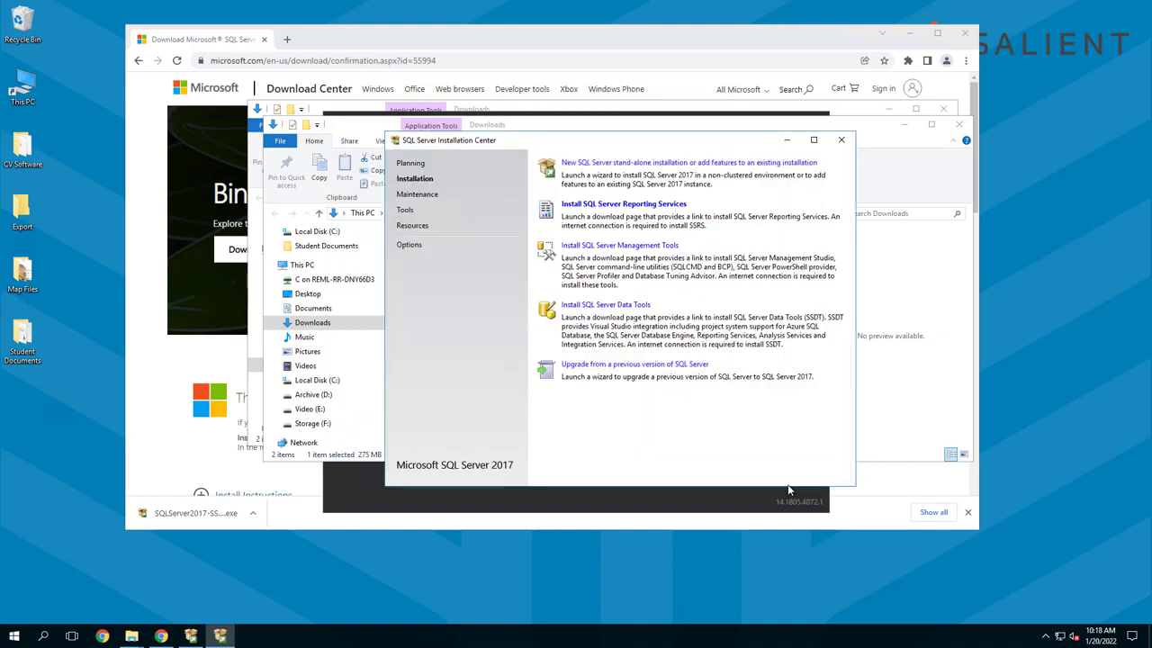
left_click(845, 141)
left_click(958, 123)
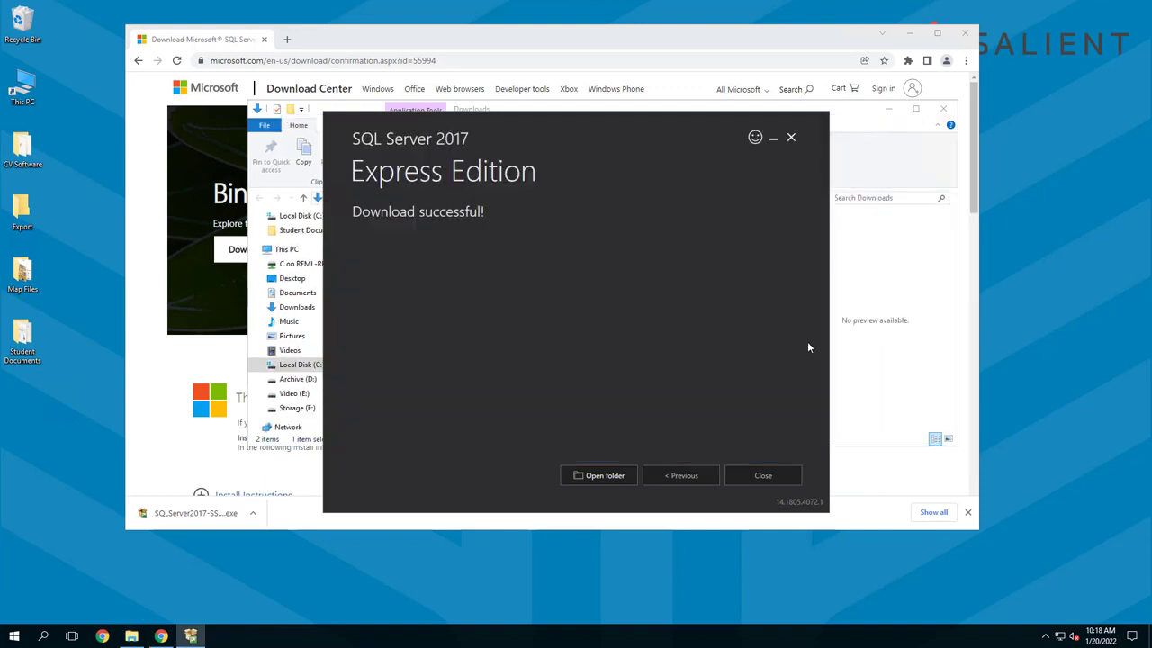
left_click(760, 470)
left_click(628, 342)
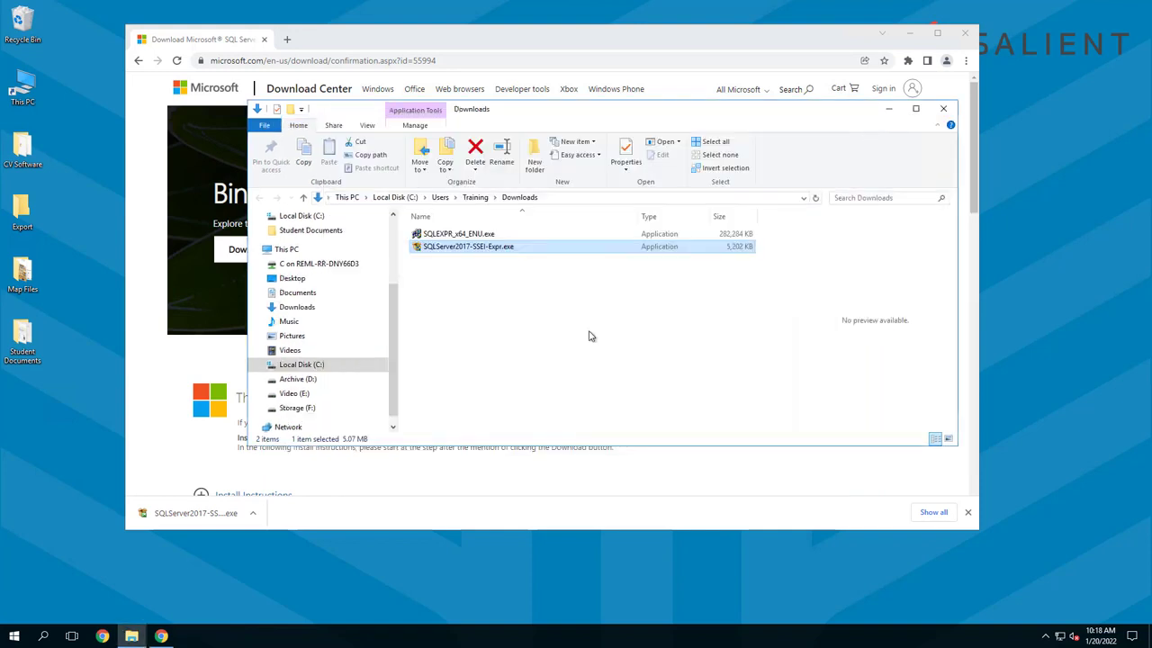
left_click(943, 108)
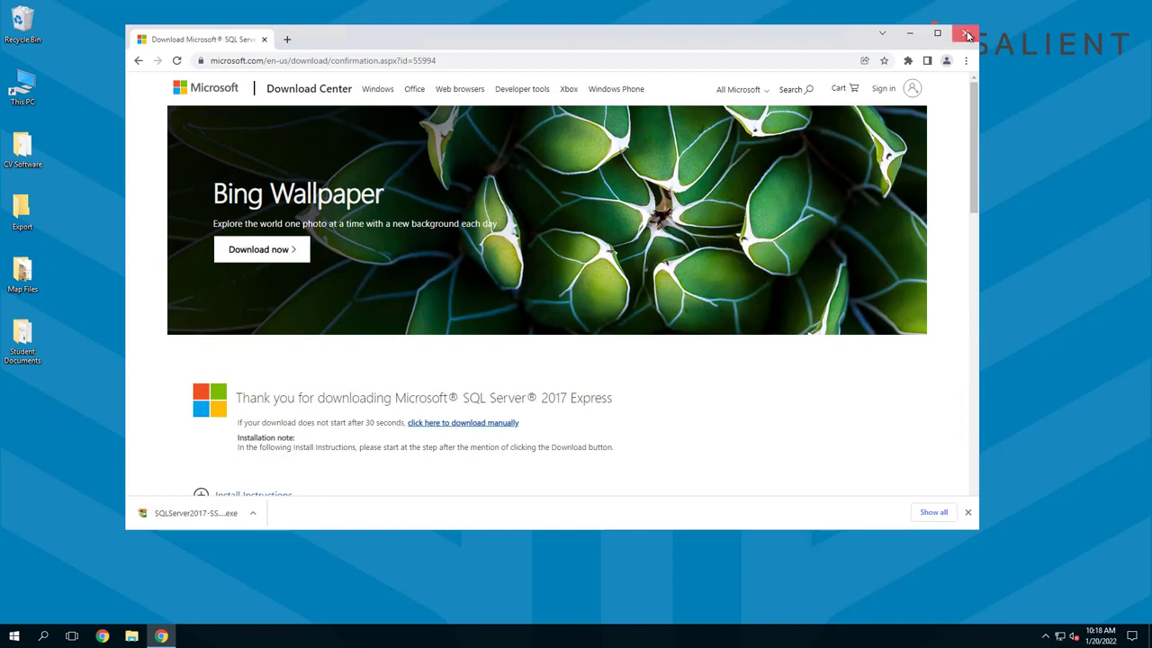
left_click(967, 34)
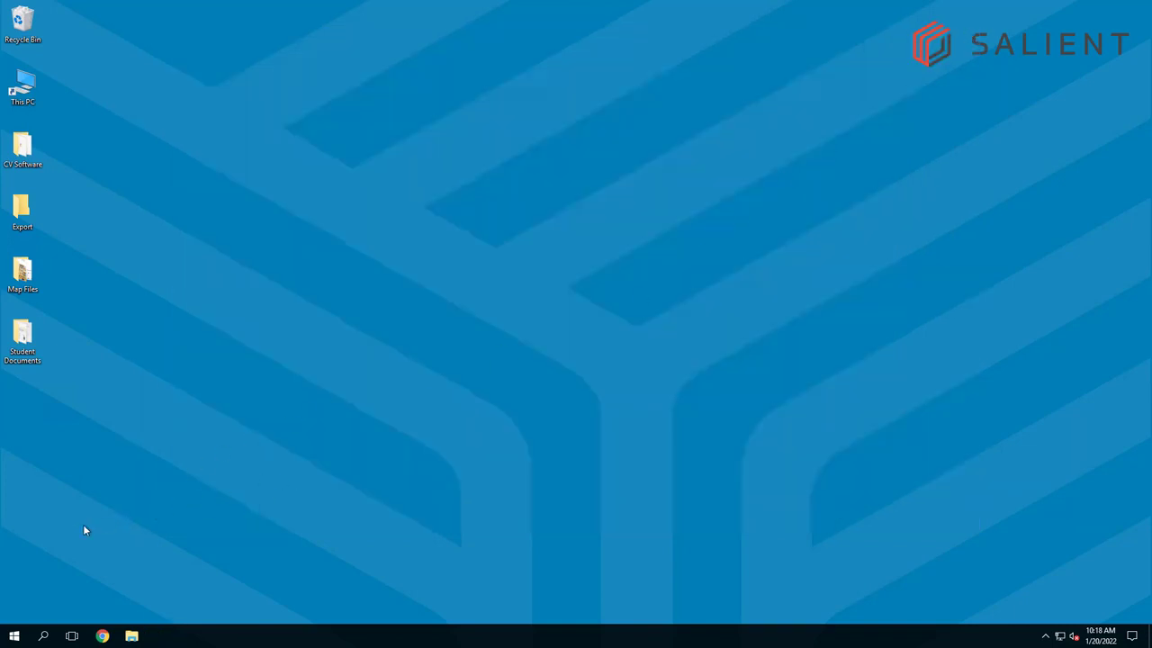
Open SQL Server 2017 Configuration Manager from the Microsoft SQL Server 2017 program group
left_click(13, 636)
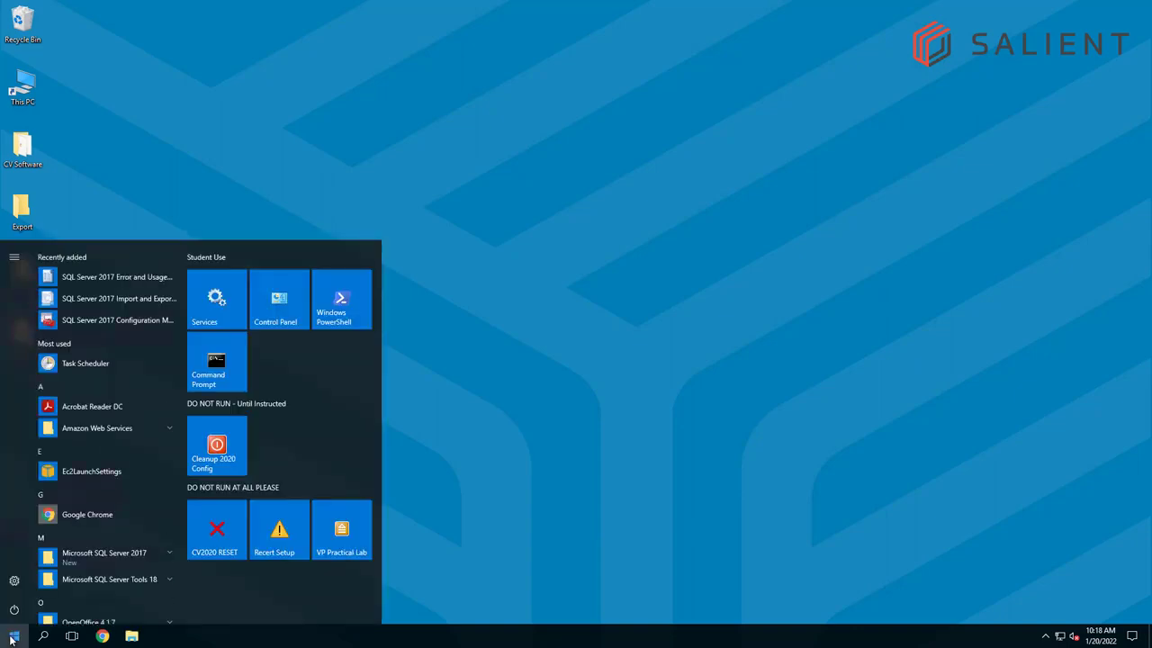
scroll(131, 365, "down", 1)
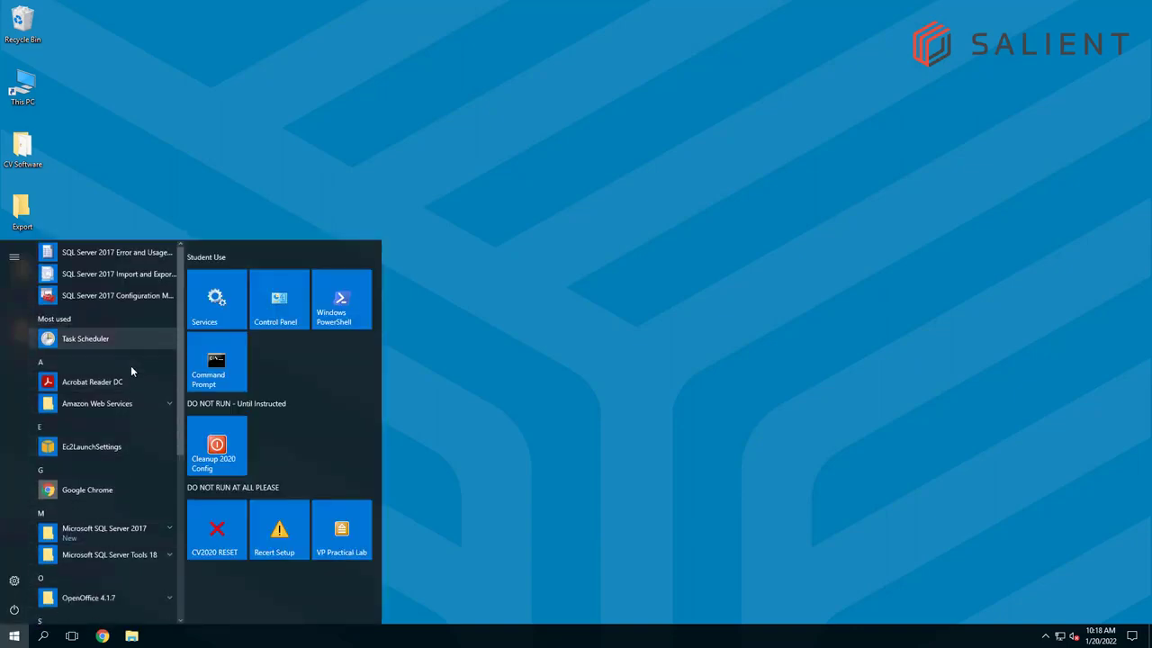
scroll(130, 365, "down", 5)
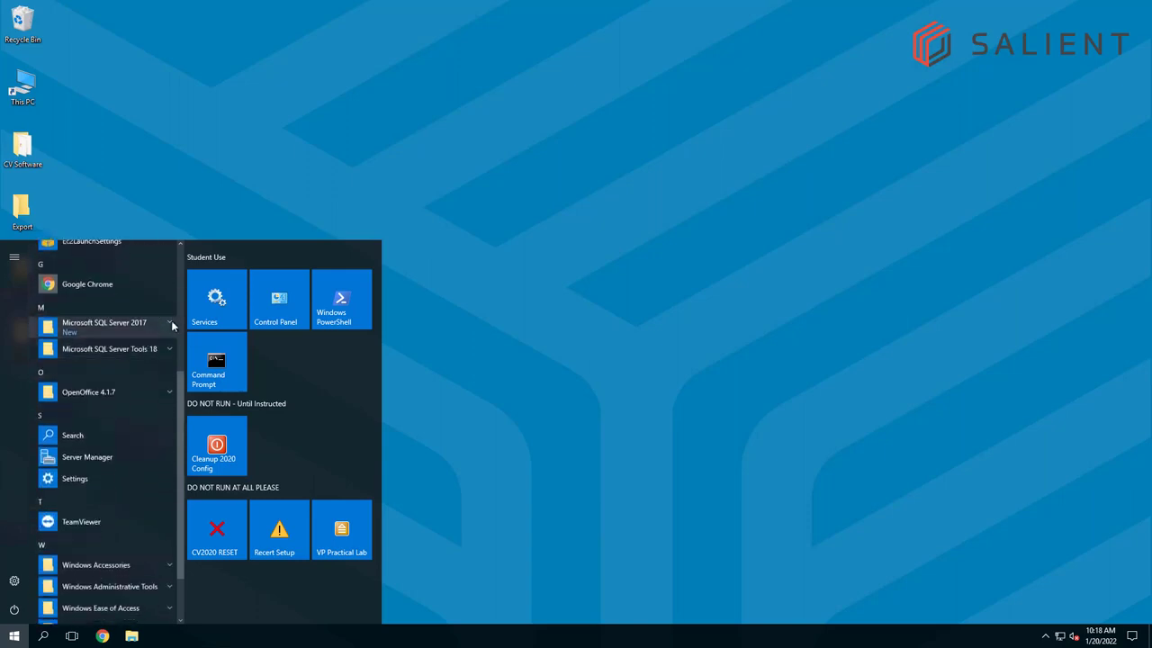
left_click(171, 324)
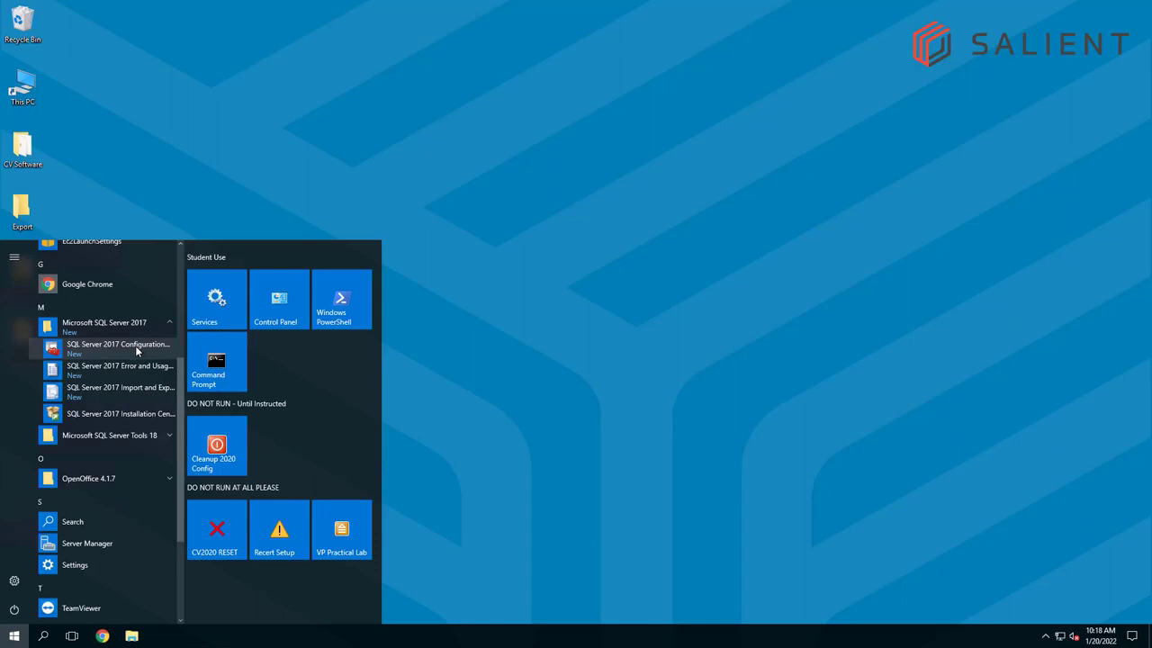
left_click(137, 351)
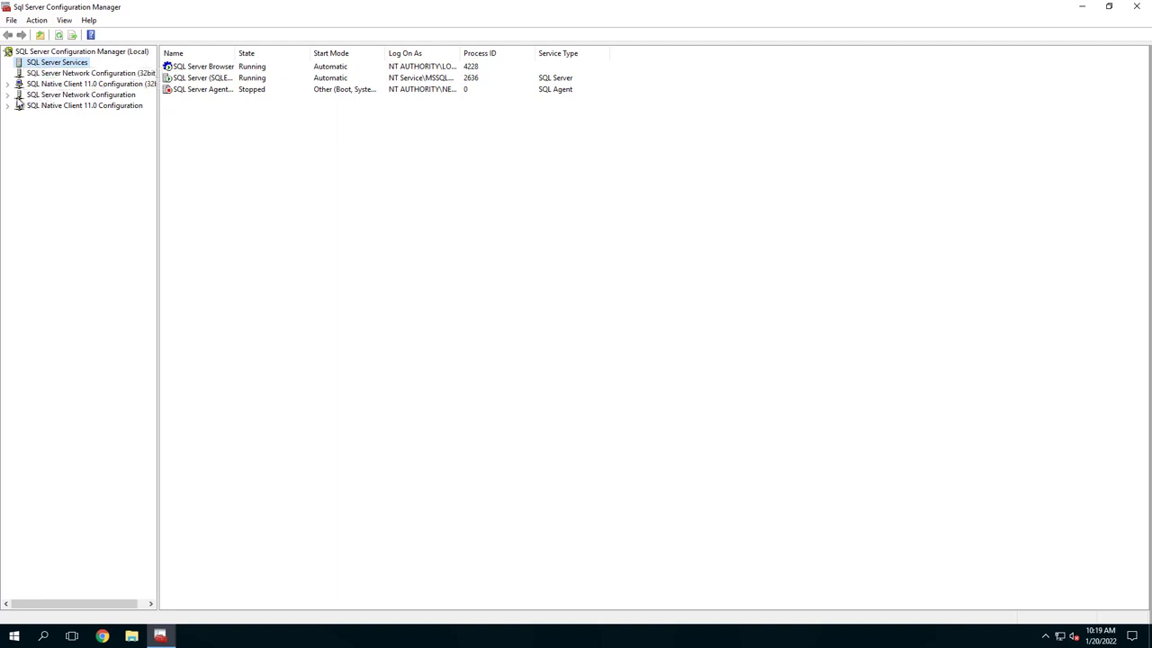
Enable the Named Pipes protocol for SQLEXPRESS under SQL Server Network Configuration and acknowledge the service restart notice
left_click(36, 99)
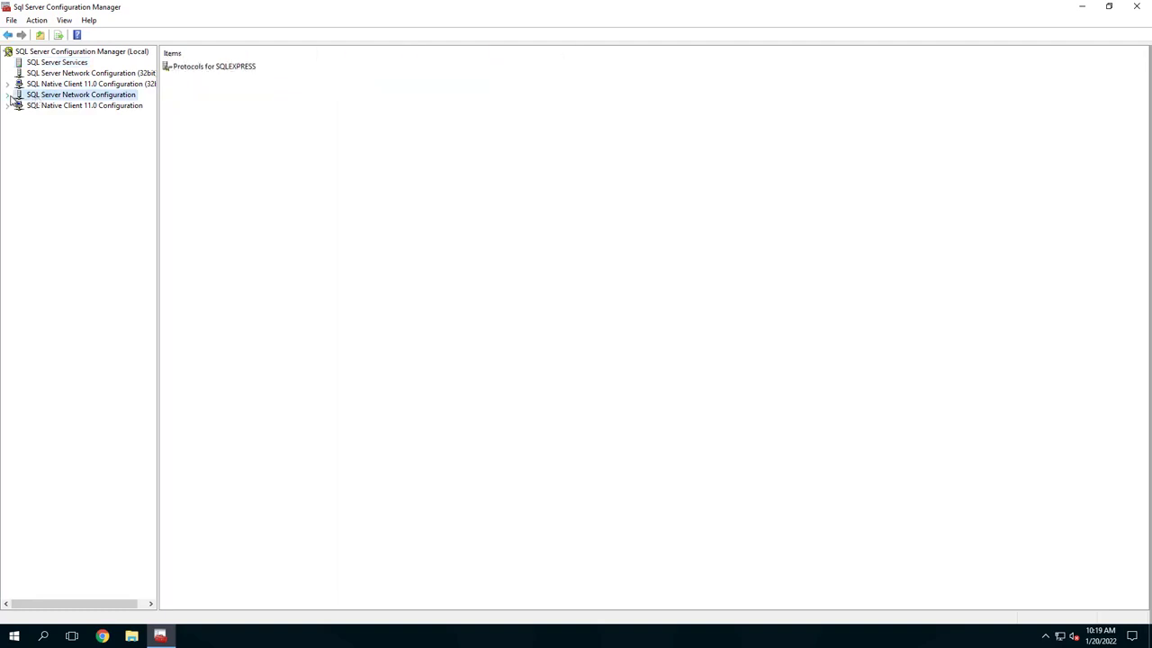
left_click(8, 94)
left_click(66, 108)
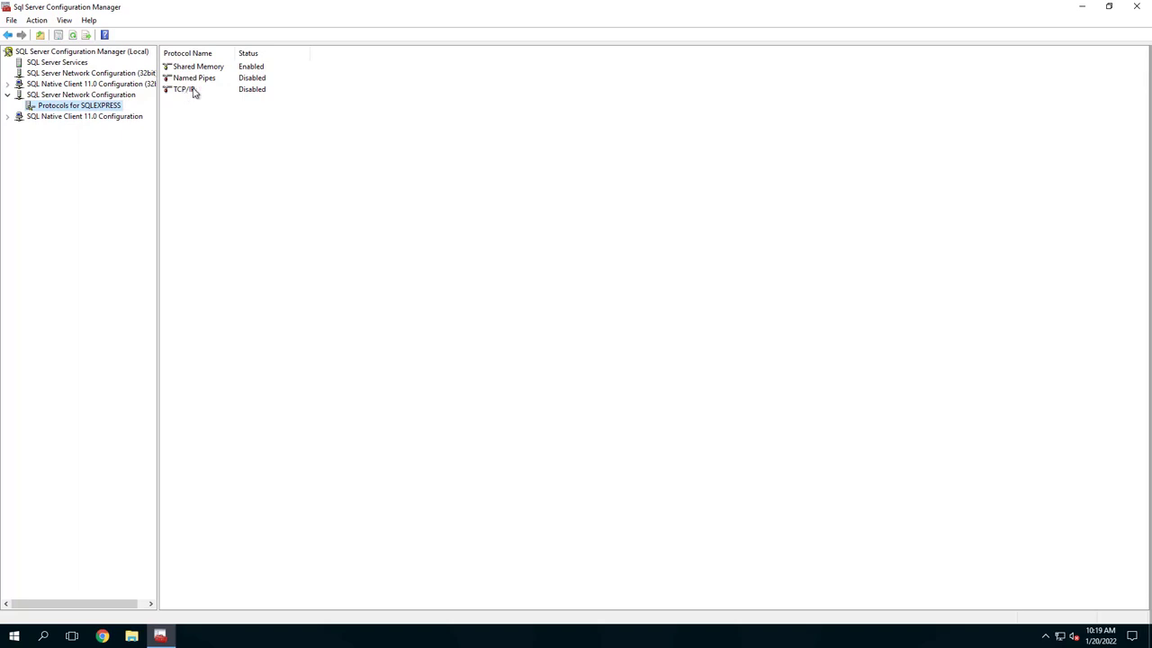
left_click(267, 80)
right_click(267, 82)
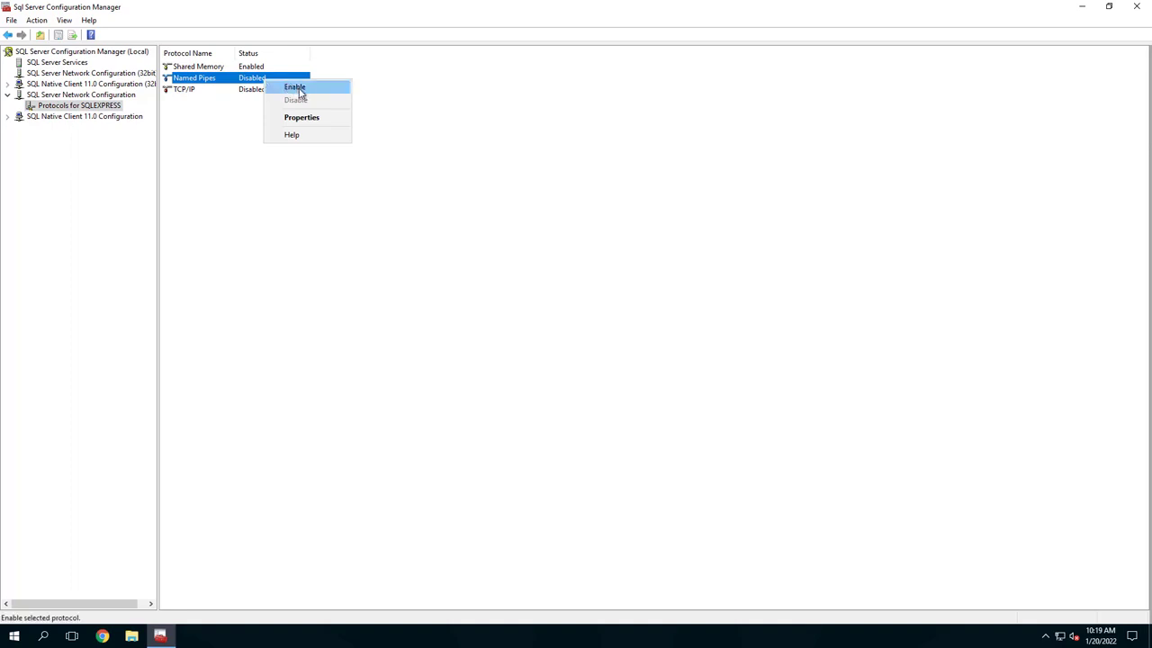
left_click(298, 90)
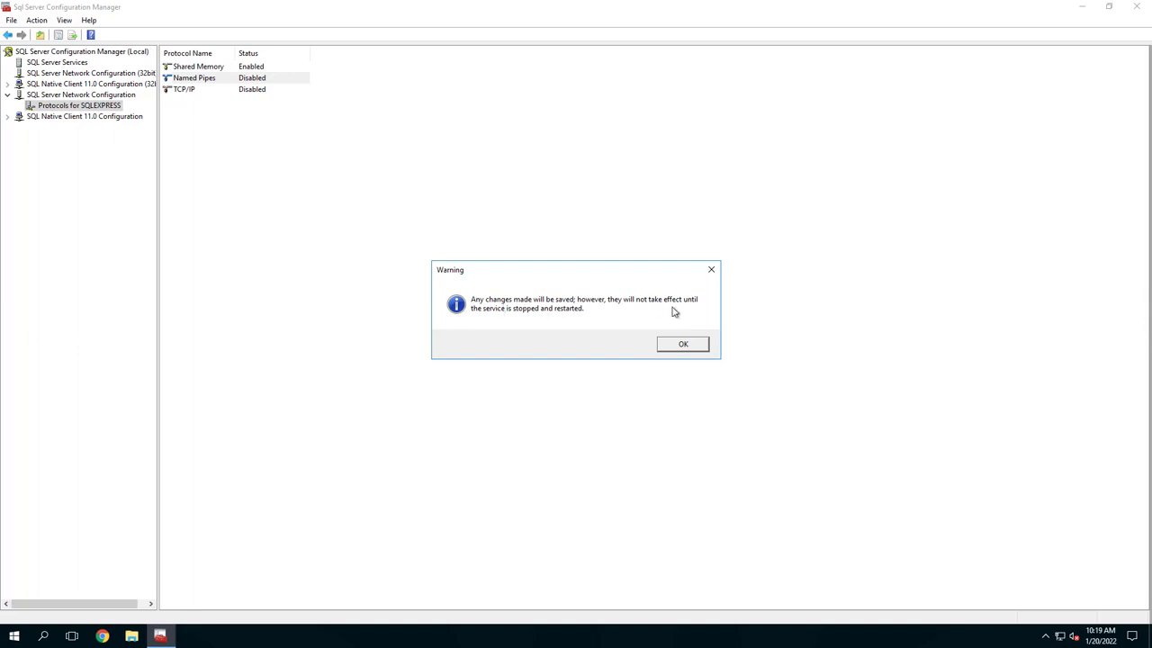
left_click(683, 346)
Enable the TCP/IP protocol for SQLEXPRESS, acknowledge the restart notice, and close the Configuration Manager
right_click(247, 92)
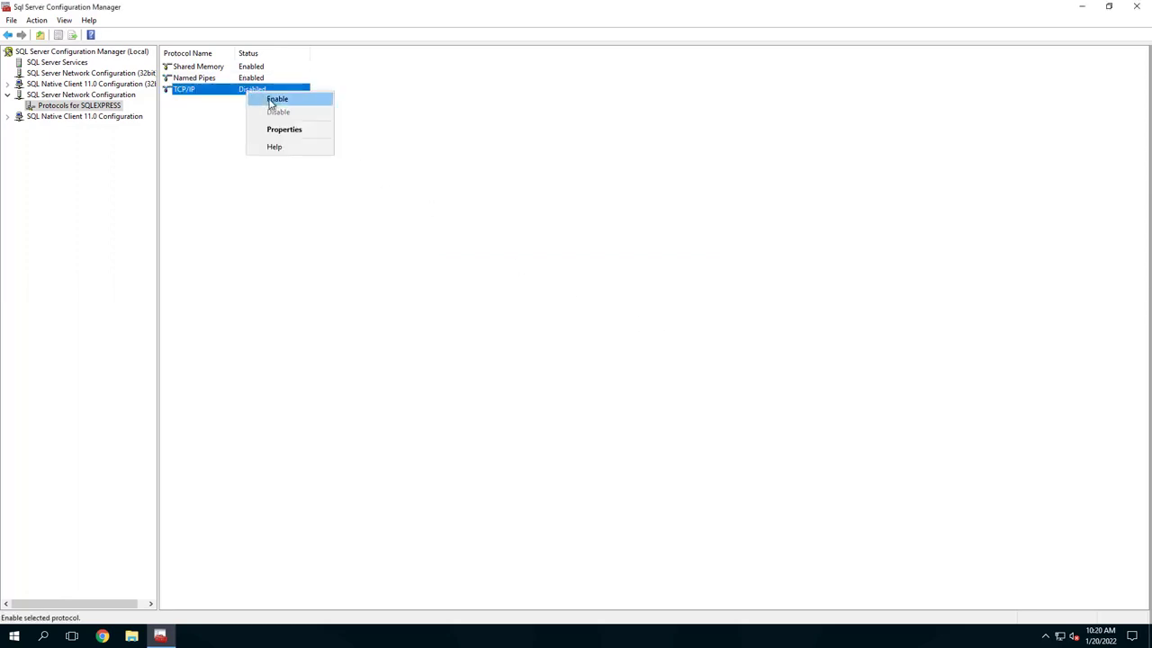
left_click(273, 100)
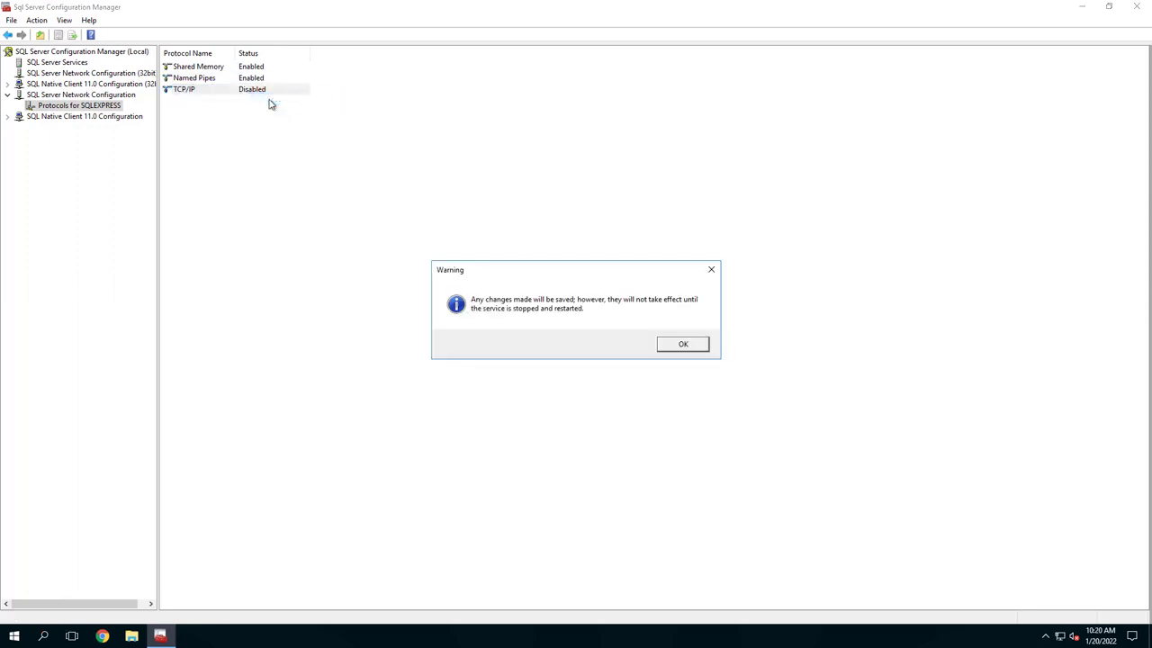
left_click(680, 347)
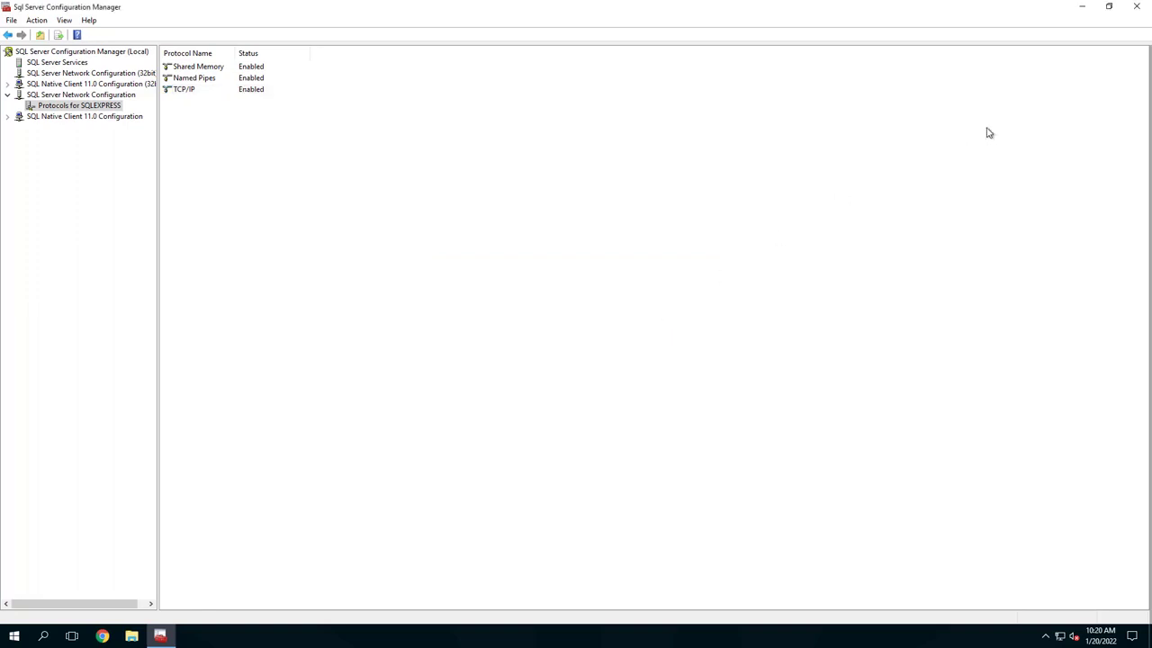
left_click(1143, 8)
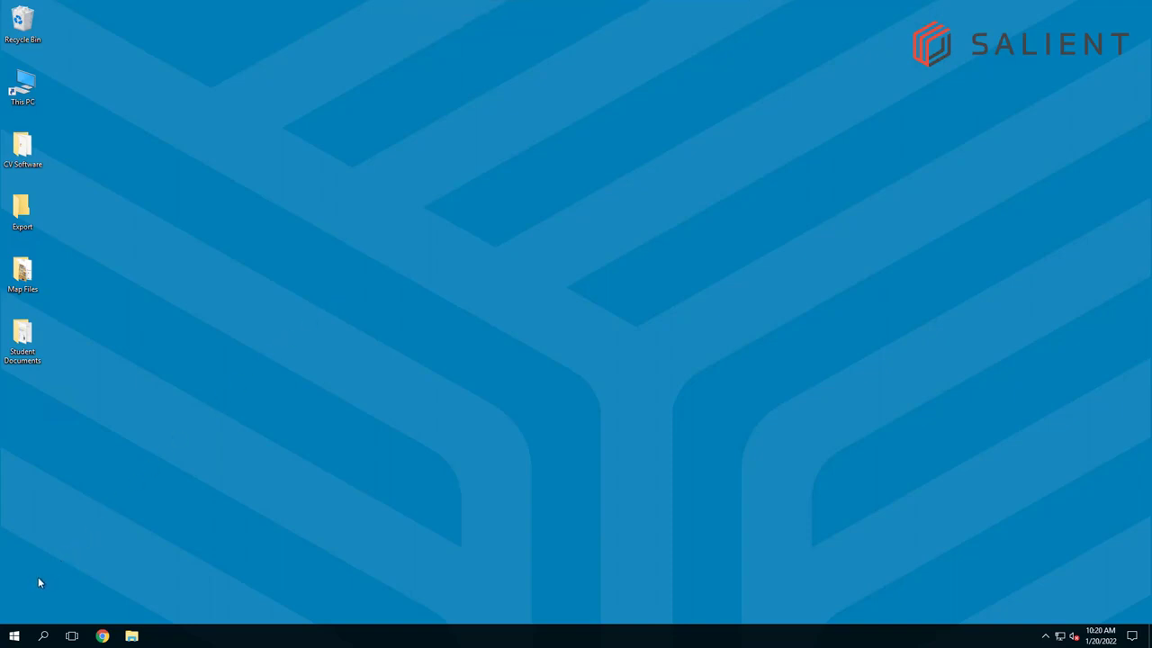
Find and open the Windows Services console, and enlarge its window to show all the columns
left_click(15, 637)
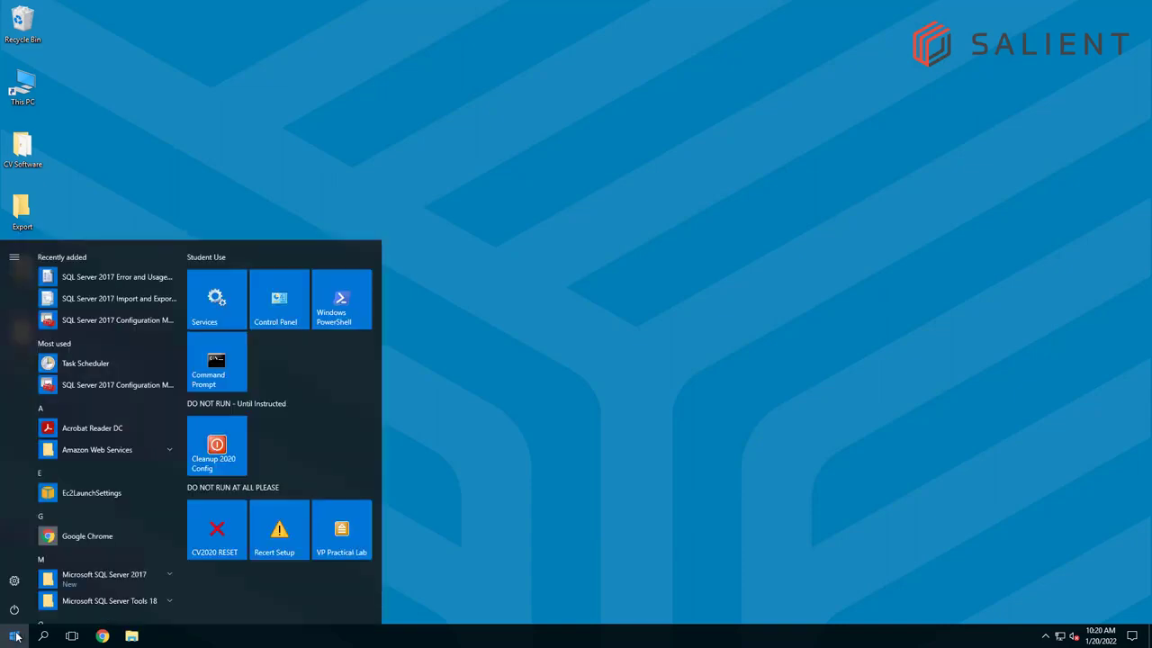
type("servi")
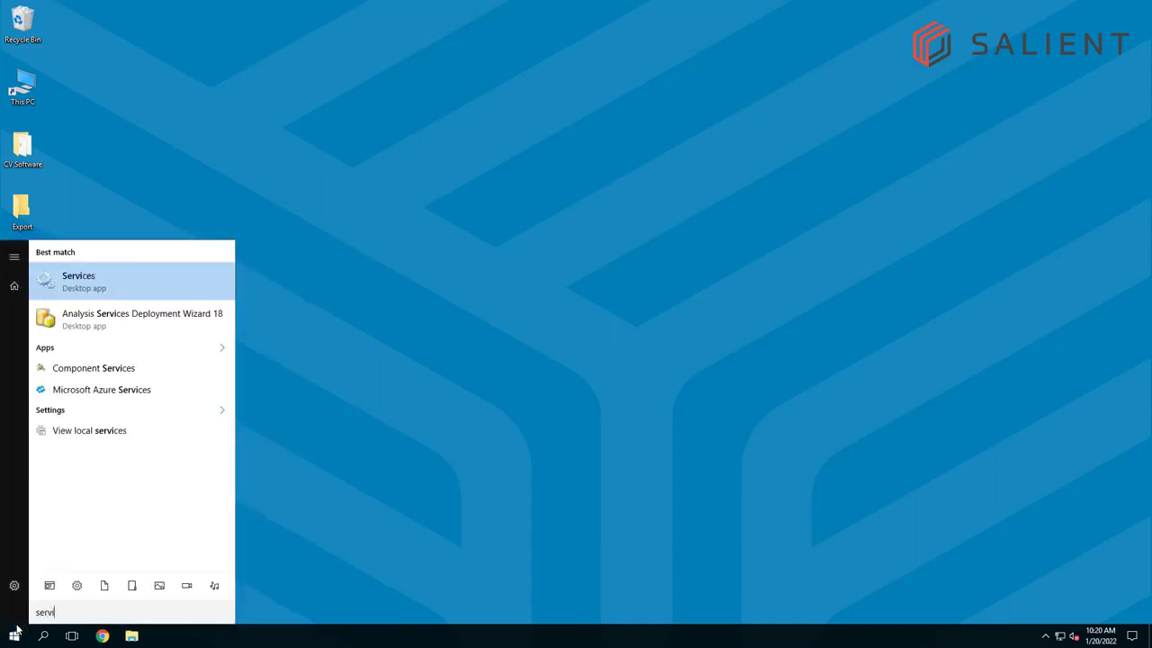
left_click(87, 291)
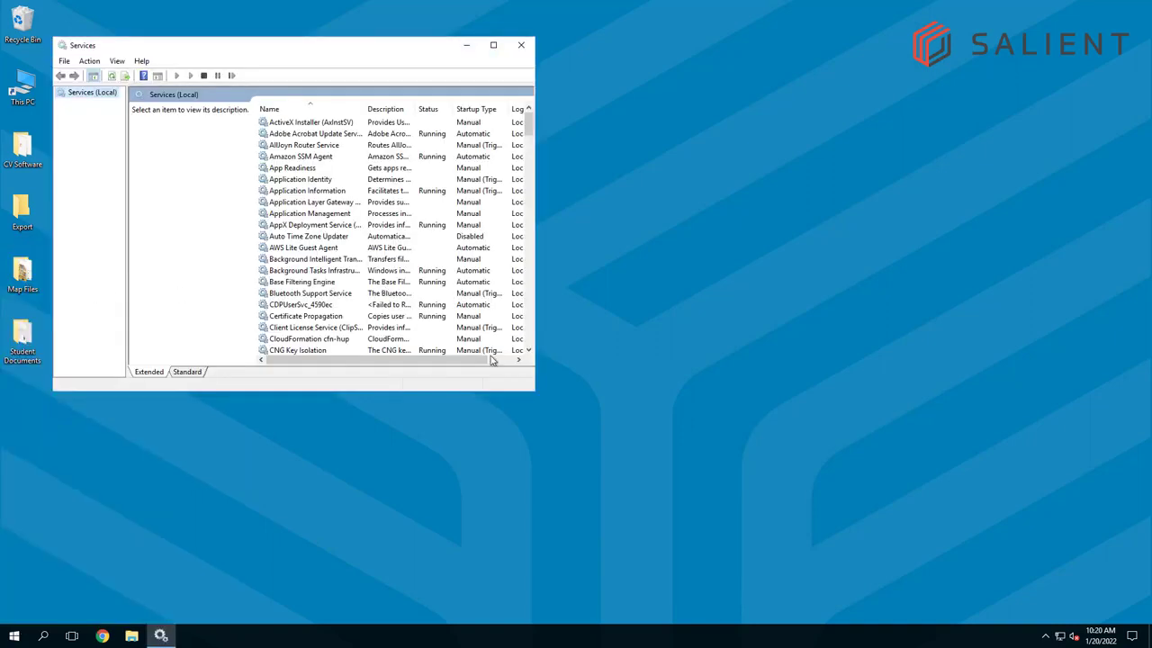
left_click_drag(542, 401, 707, 457)
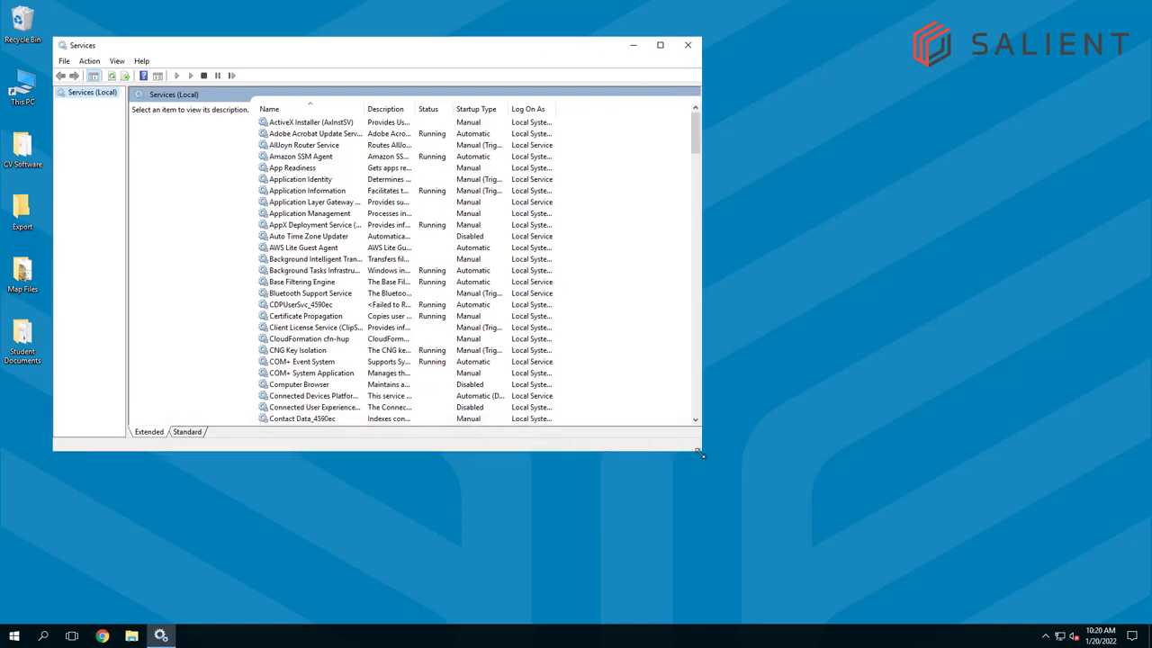
Stop the SQL Server (SQLEXPRESS) service and then the SQL Server Browser service
scroll(384, 310, "down", 11)
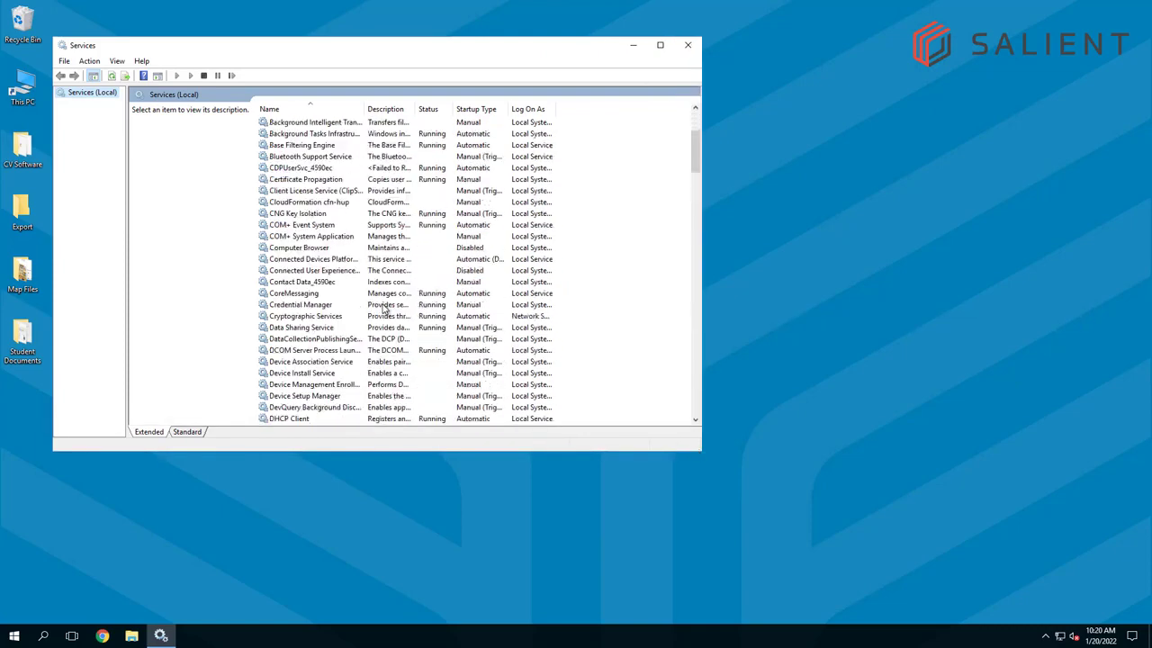
scroll(384, 307, "down", 16)
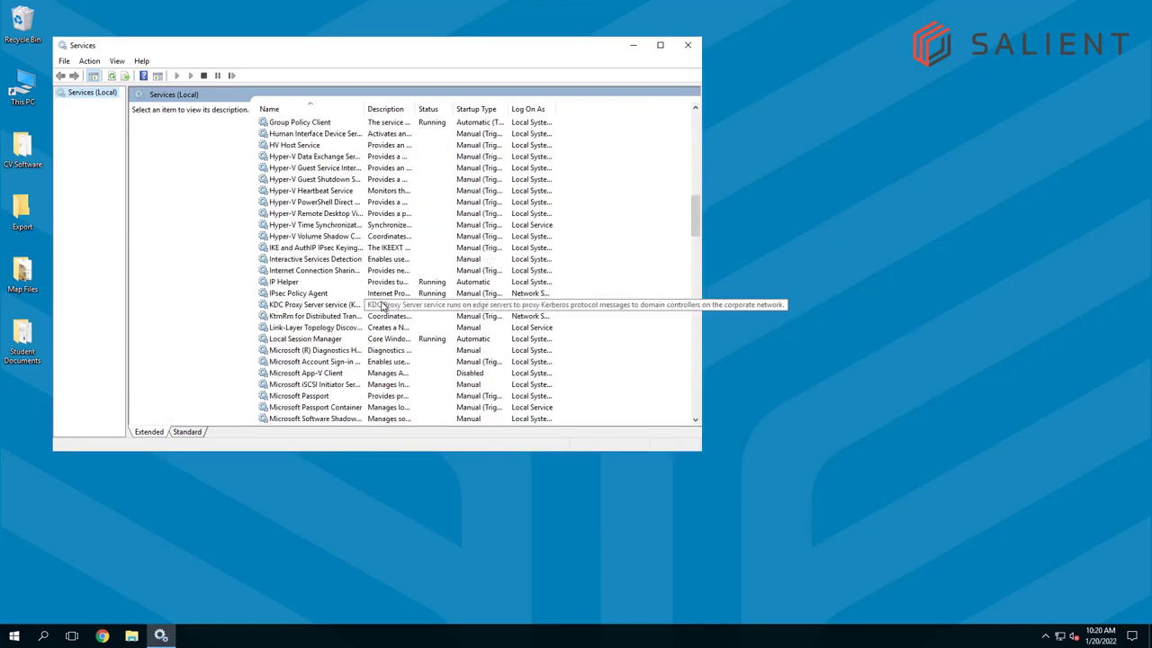
scroll(344, 322, "down", 12)
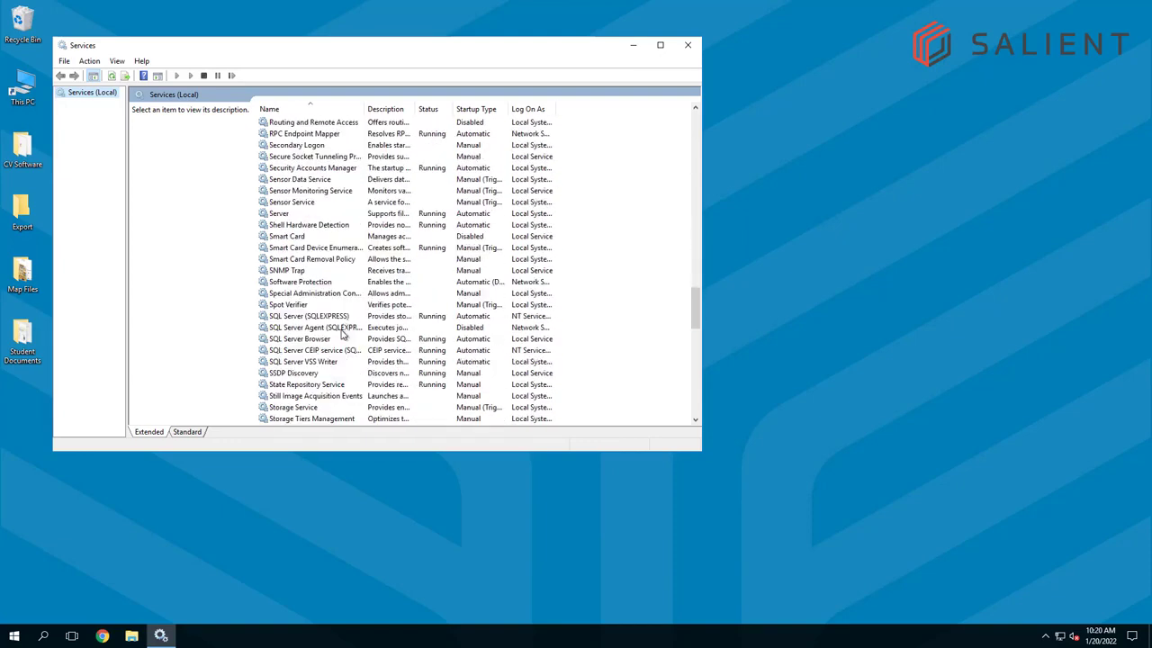
left_click(294, 321)
left_click(303, 340)
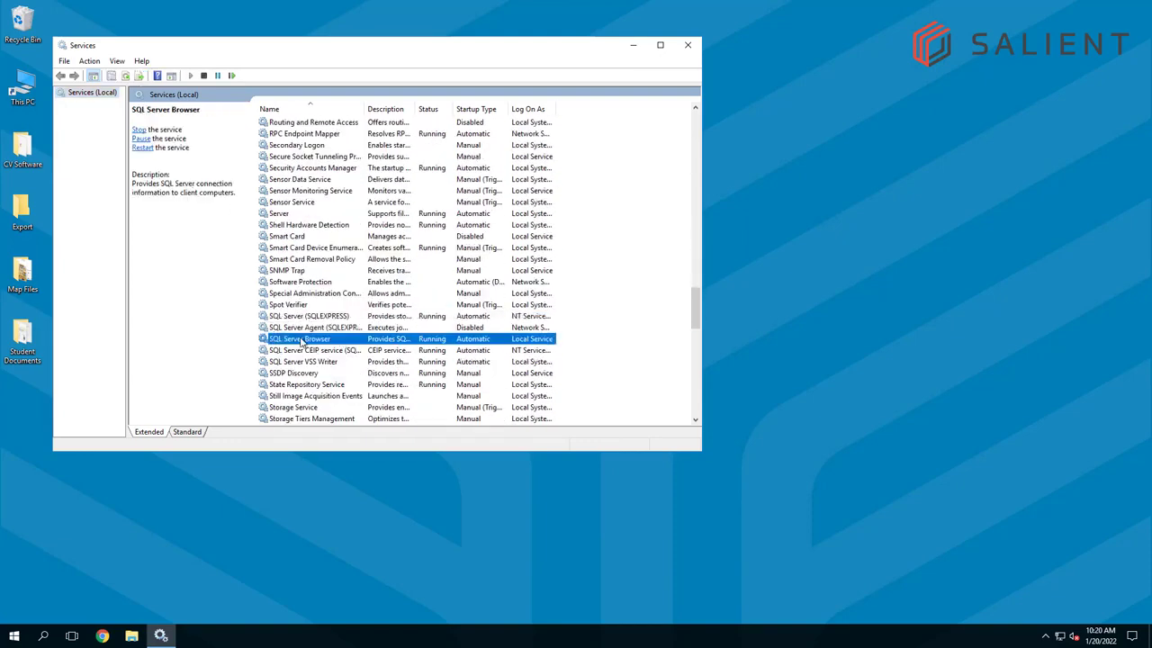
left_click(304, 316)
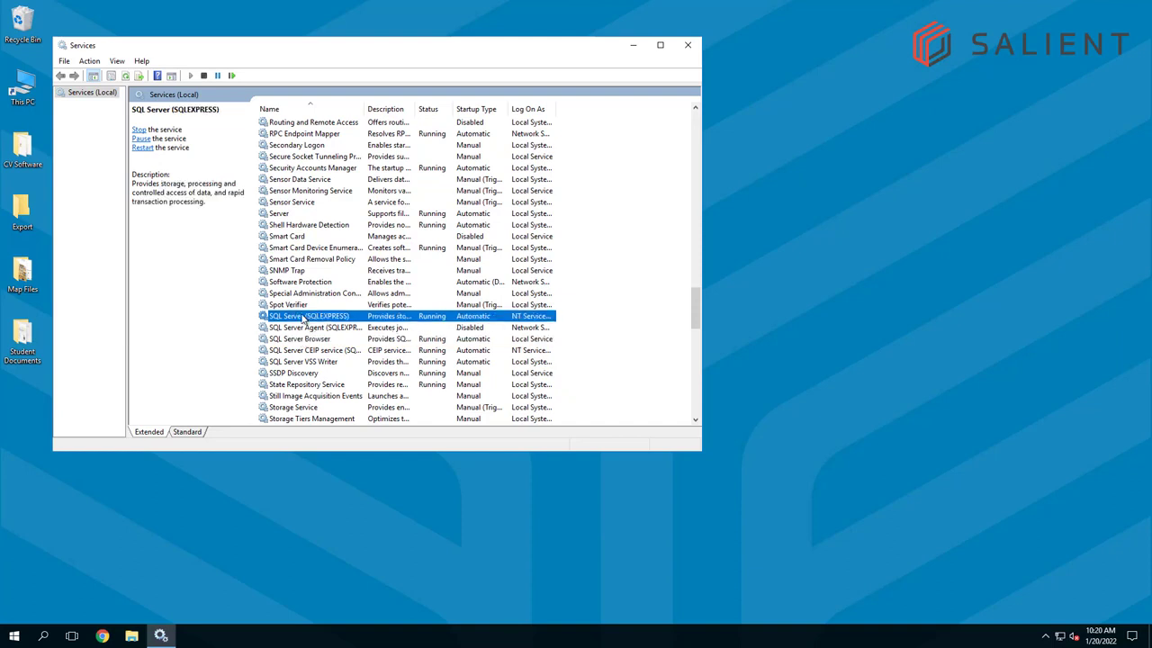
right_click(360, 319)
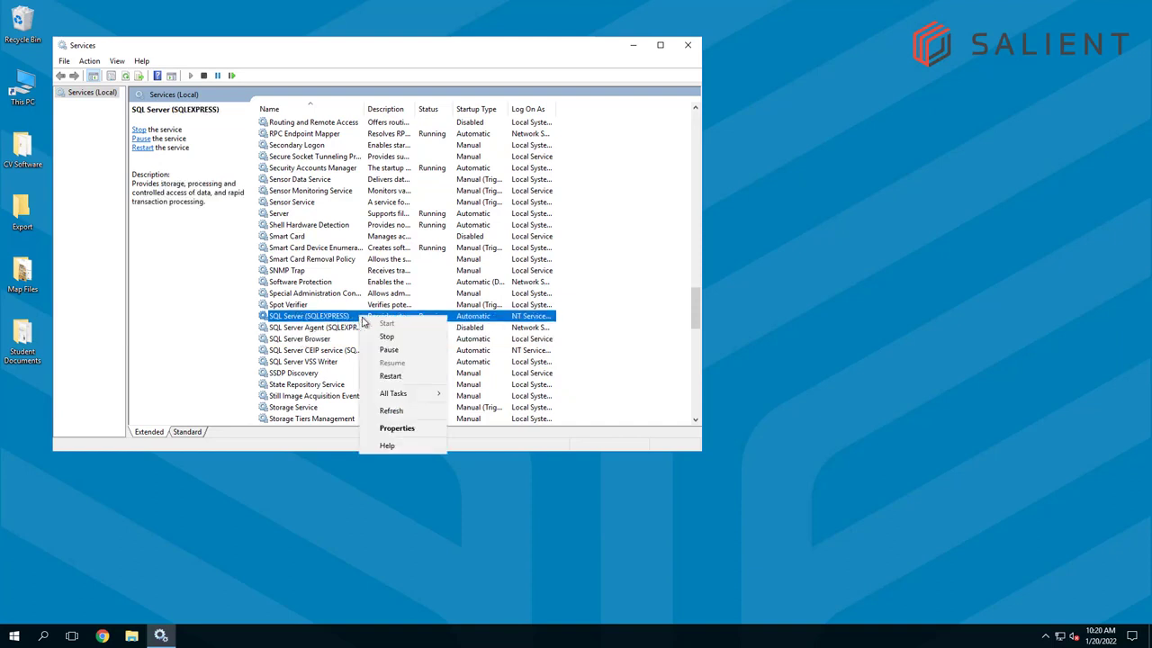
left_click(386, 338)
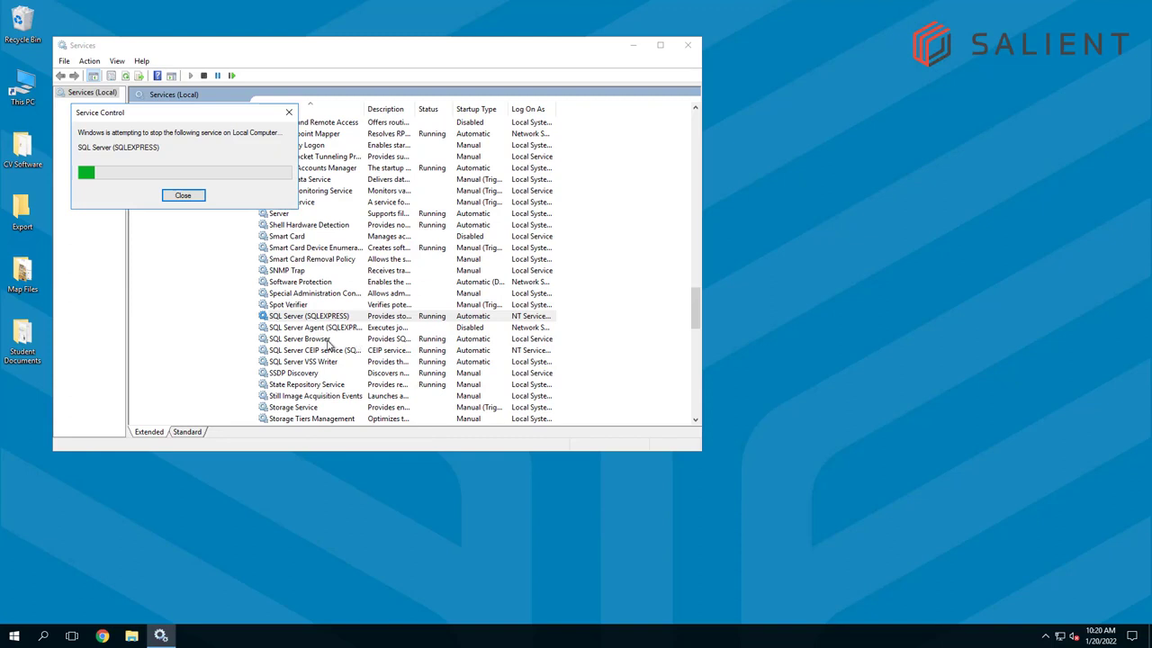
right_click(324, 341)
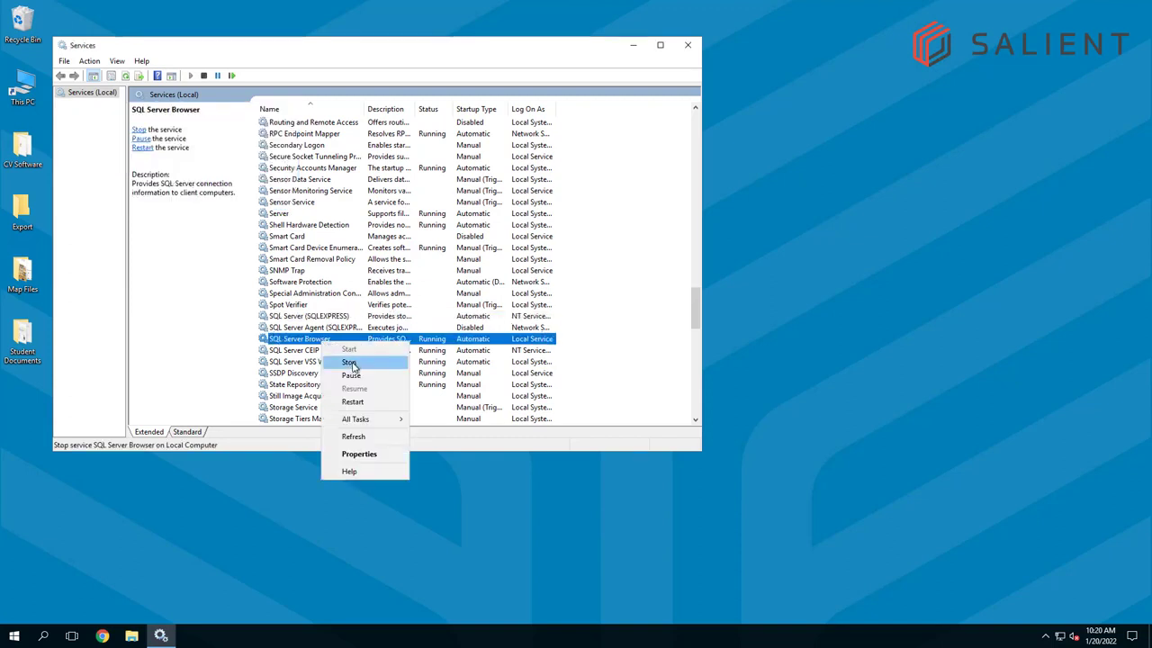
left_click(353, 362)
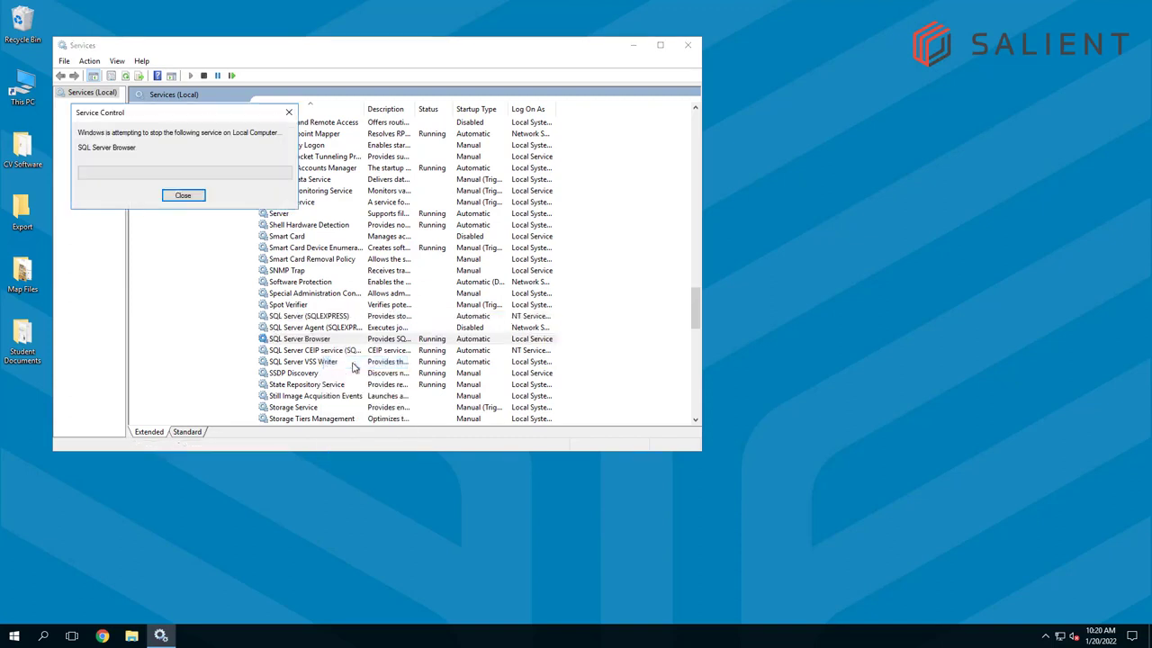
Start the SQL Server (SQLEXPRESS) and SQL Server Browser services again, and close the Services console
right_click(348, 319)
left_click(362, 328)
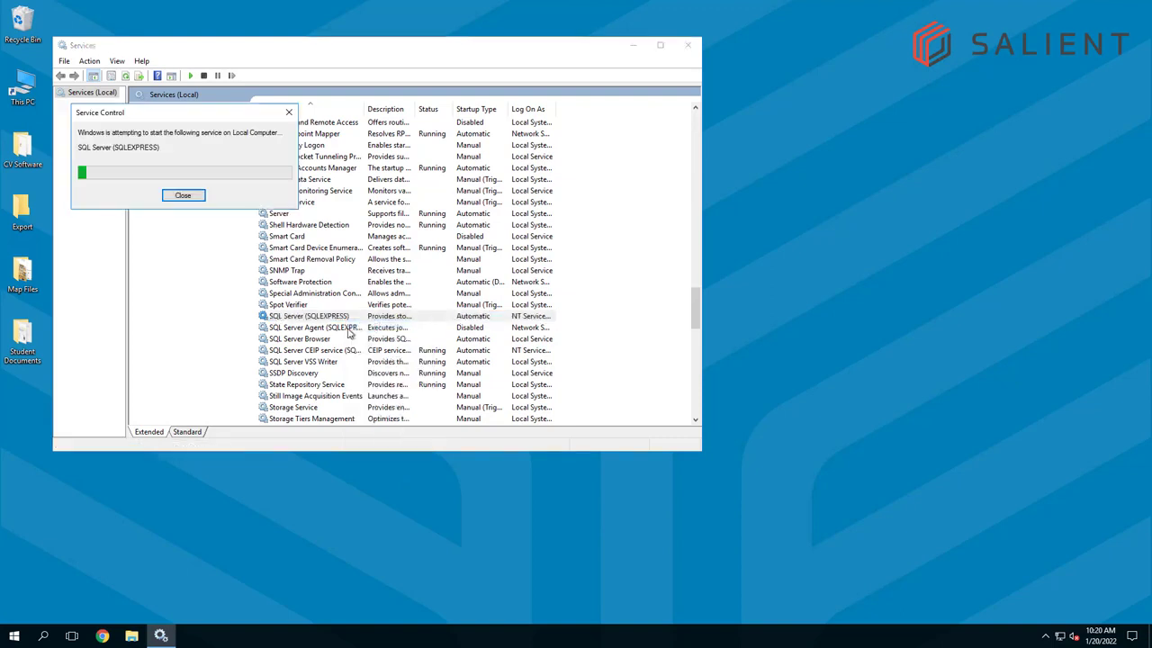
right_click(326, 340)
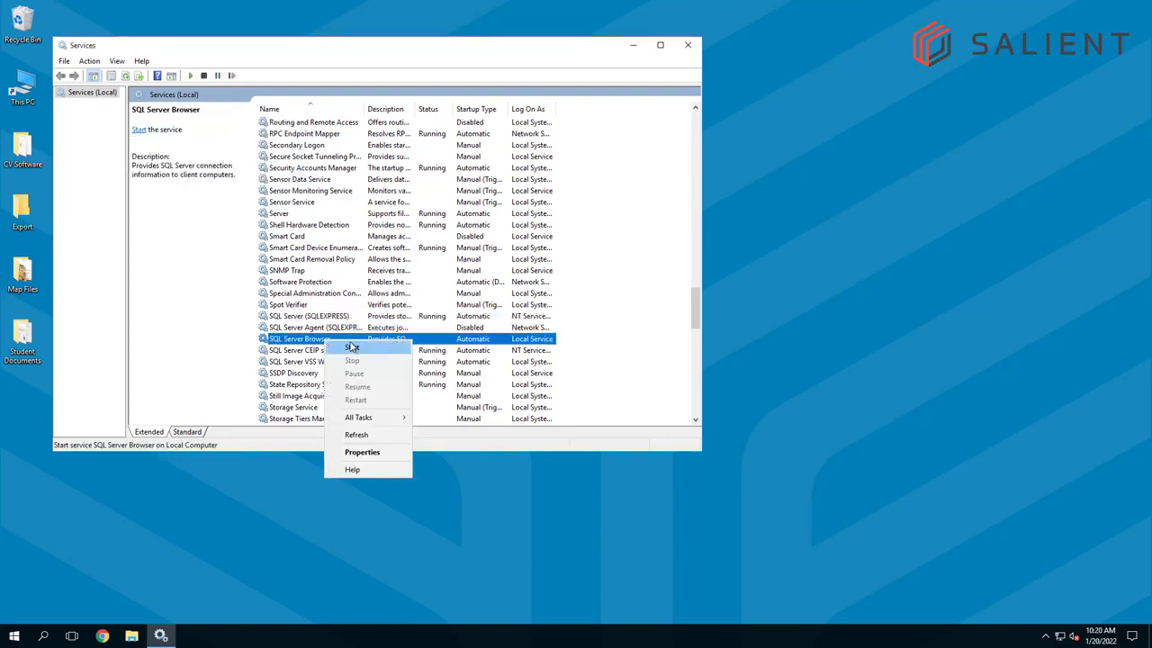
left_click(352, 347)
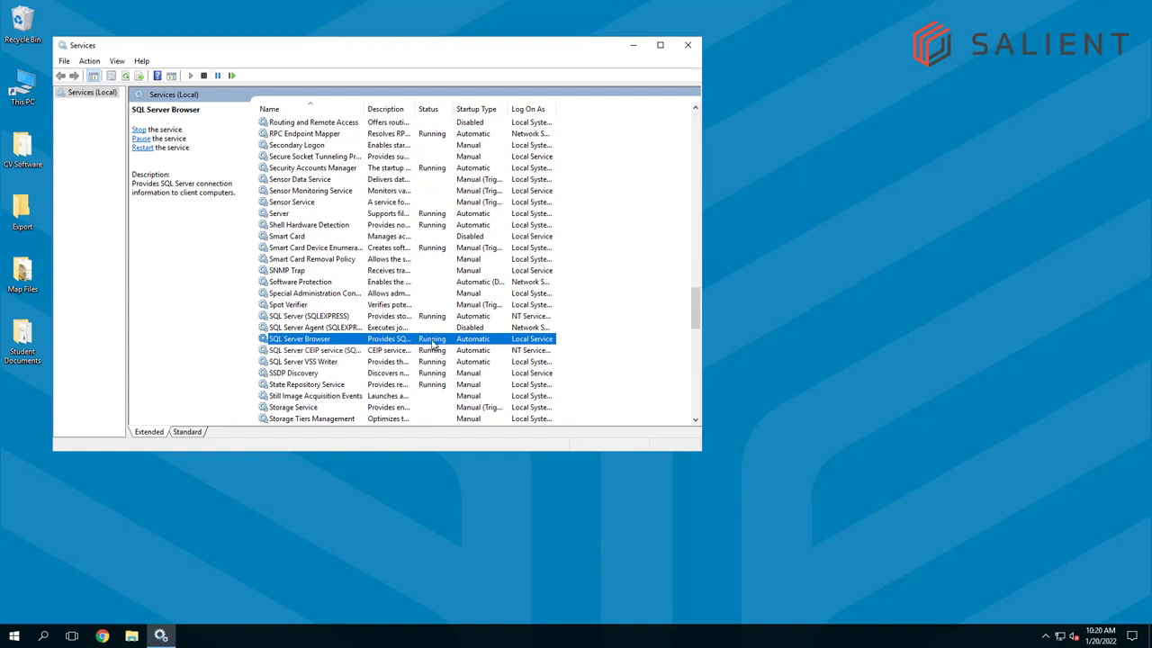
left_click(688, 46)
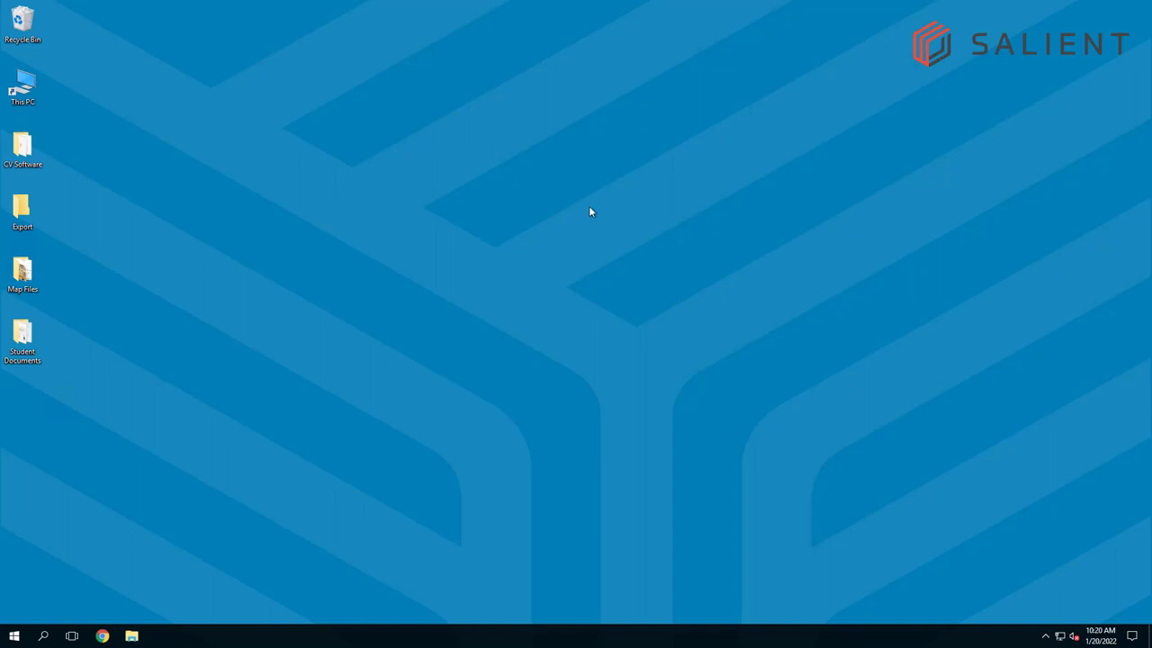